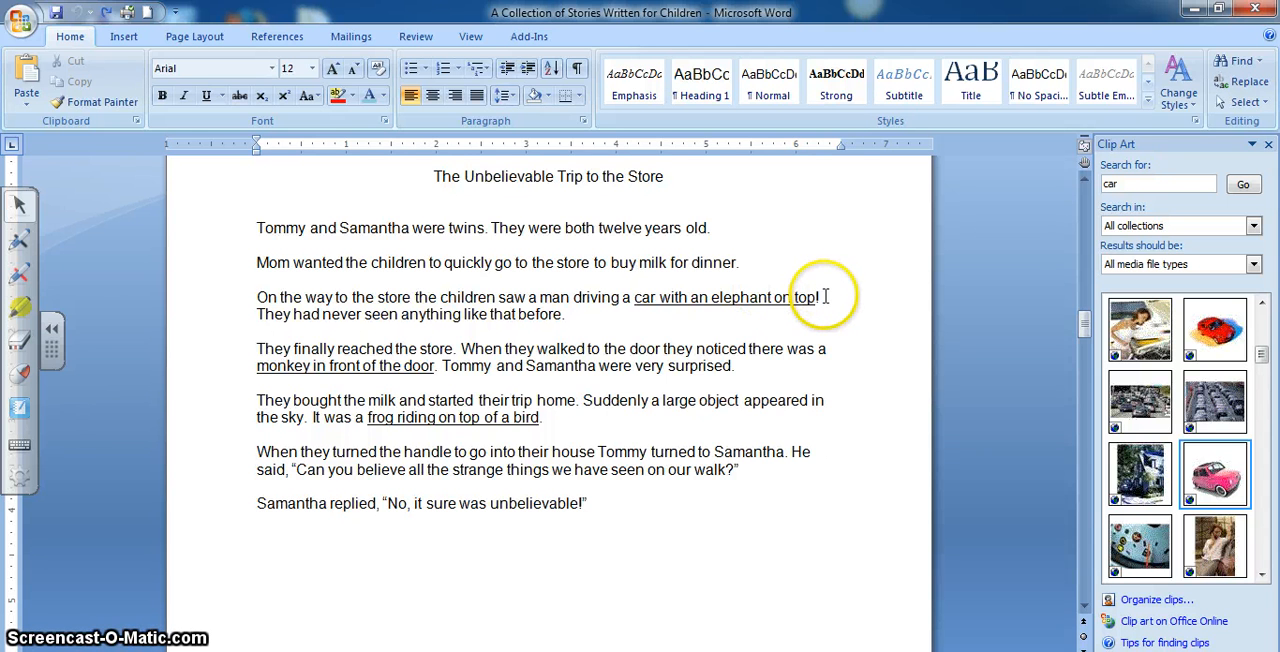
# Step: Insert a new drawing canvas after the sentence ending "car with an elephant on top!"
pyautogui.click(124, 37)
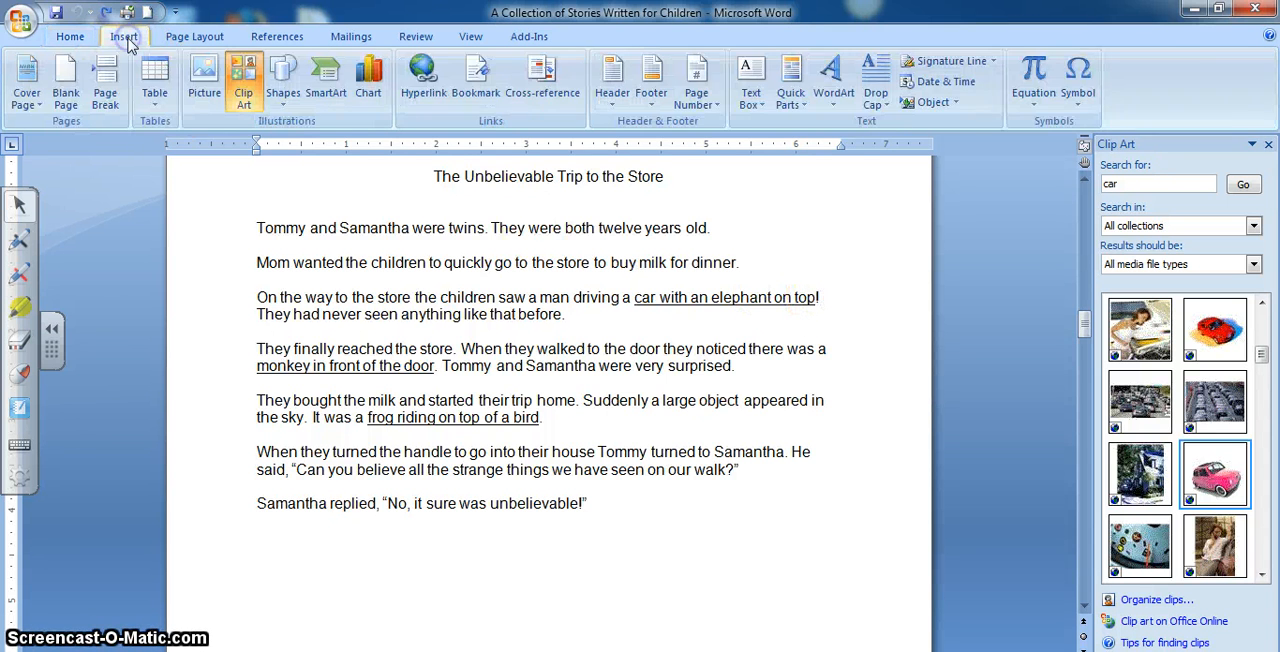
pyautogui.click(286, 108)
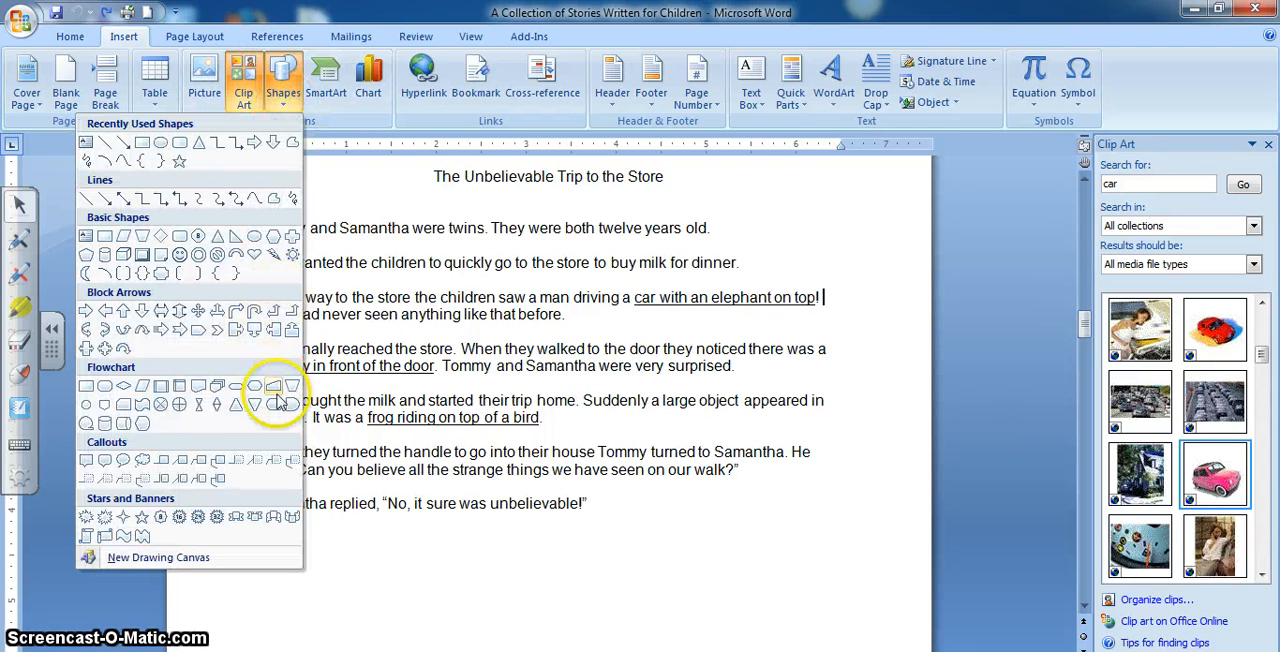
pyautogui.click(215, 558)
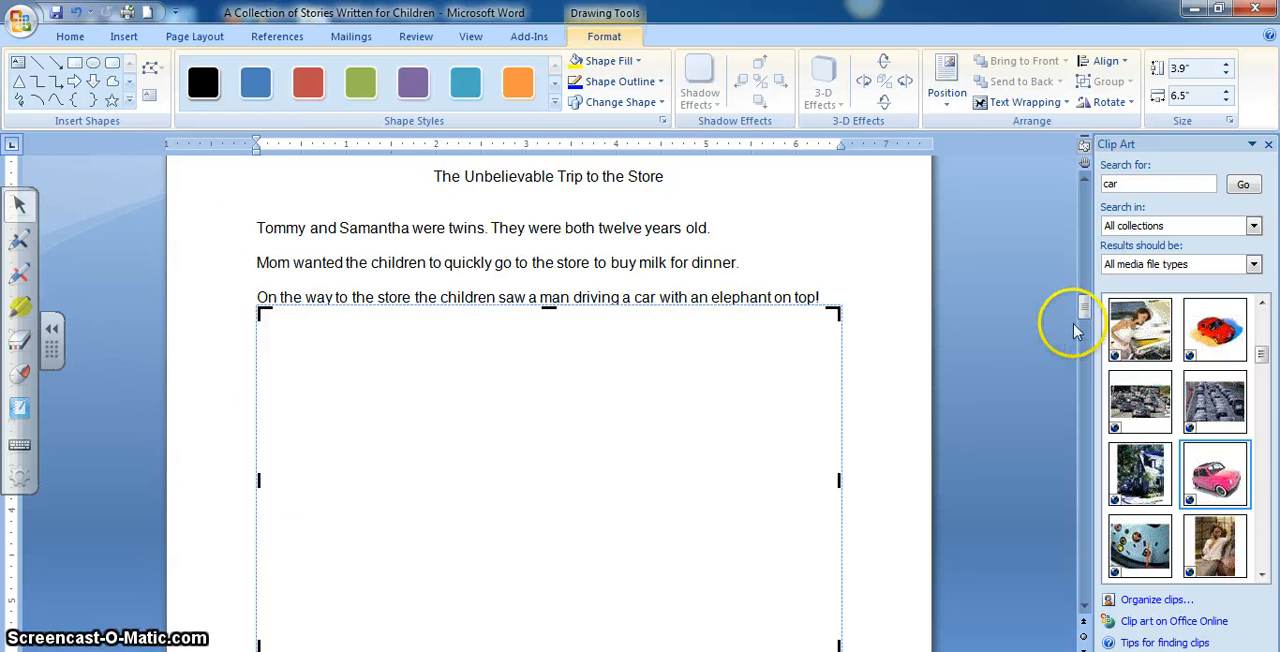
pyautogui.moveTo(1084, 308)
pyautogui.mouseDown()
pyautogui.moveTo(1085, 322)
pyautogui.moveTo(1085, 306)
pyautogui.mouseUp()
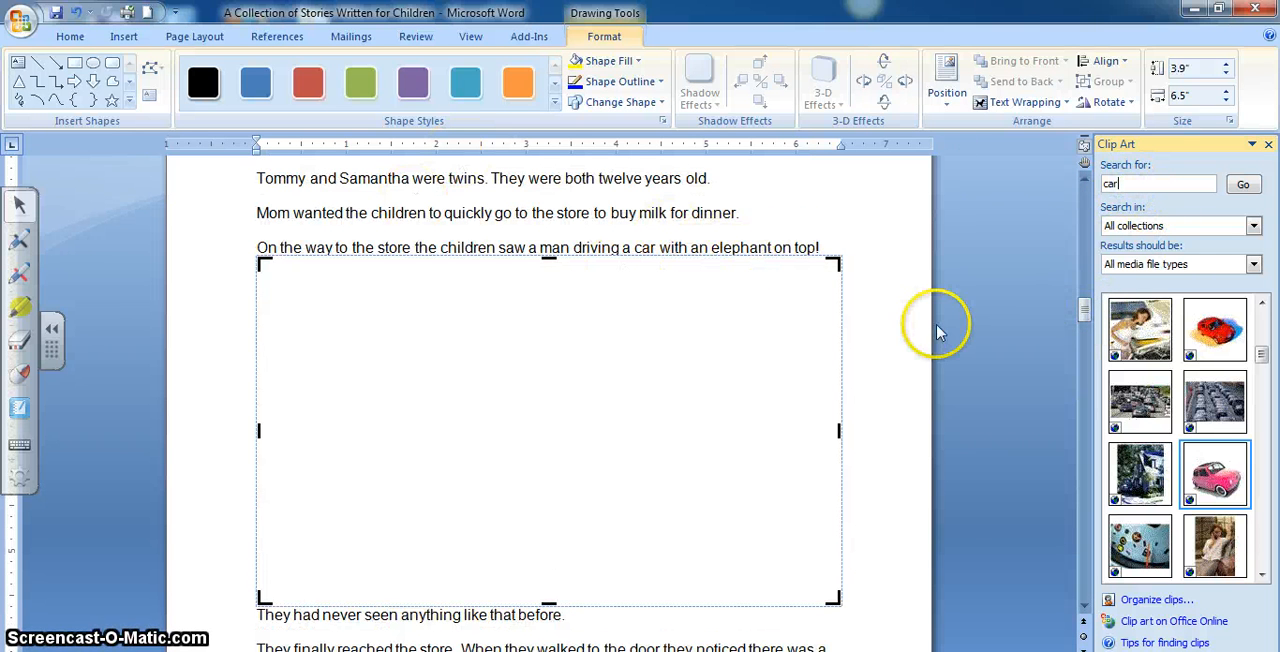
# Step: Search the clip art for "car", then insert the red sports car into the canvas and shrink it to about half its size
pyautogui.click(1243, 186)
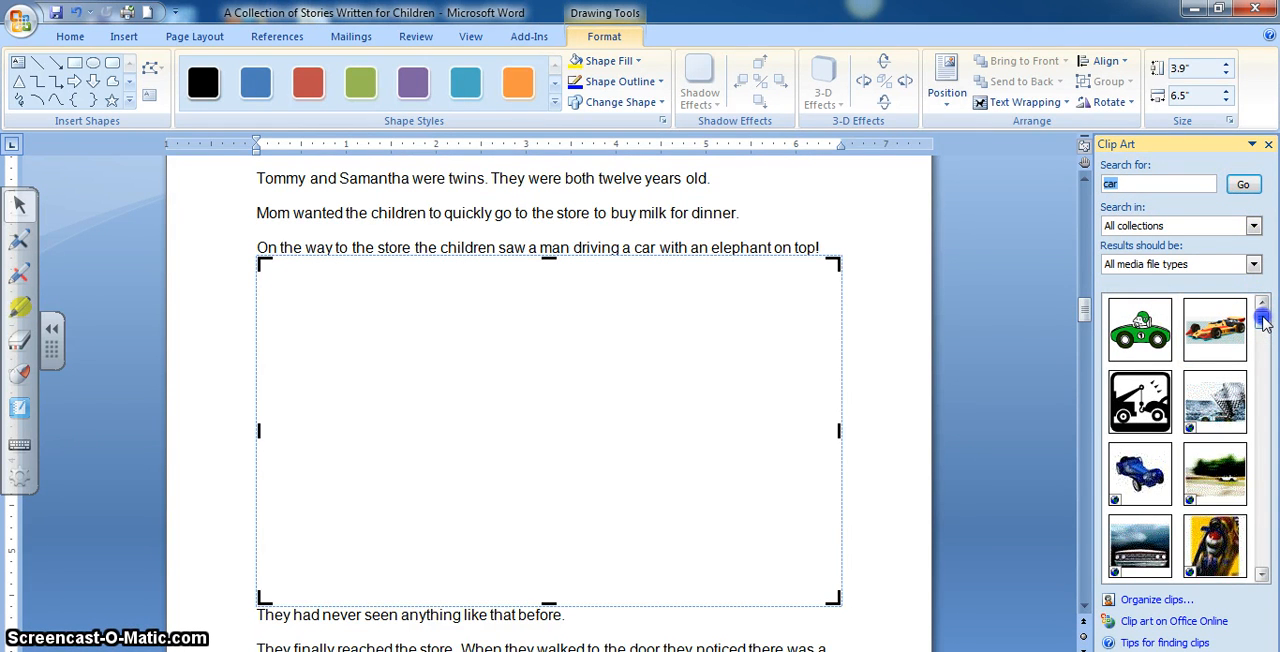
pyautogui.moveTo(1263, 320); pyautogui.dragTo(1264, 340)
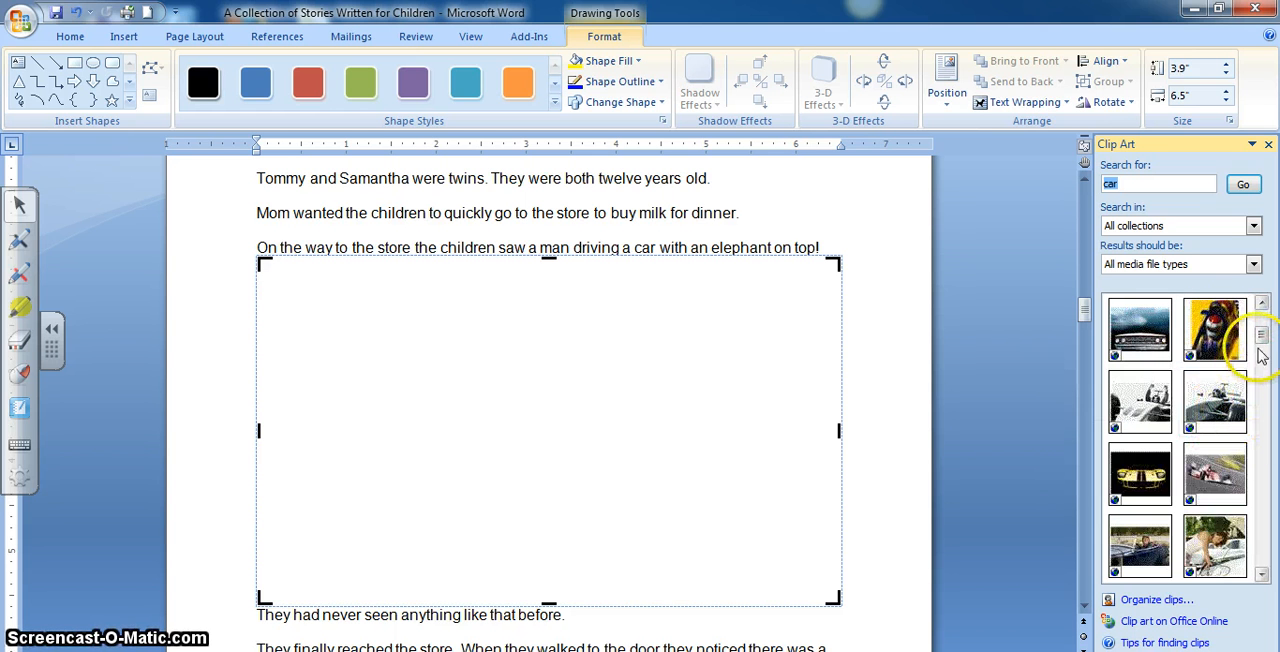
pyautogui.moveTo(1262, 340); pyautogui.dragTo(1263, 349)
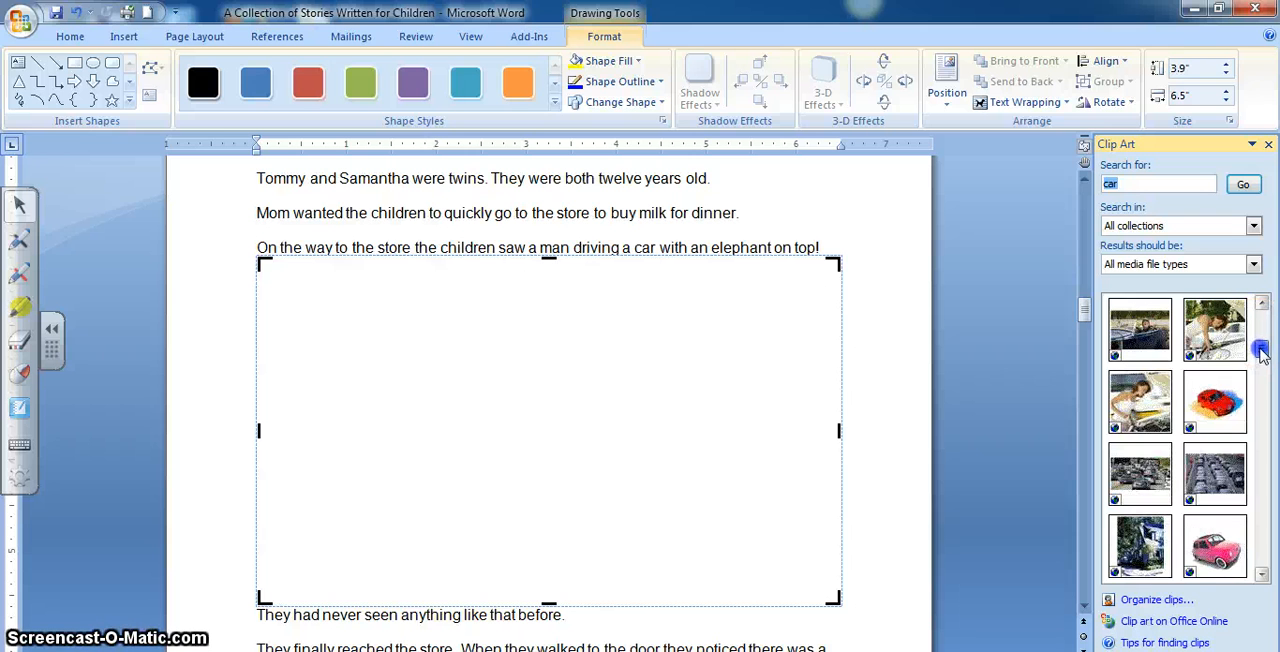
pyautogui.click(1222, 405)
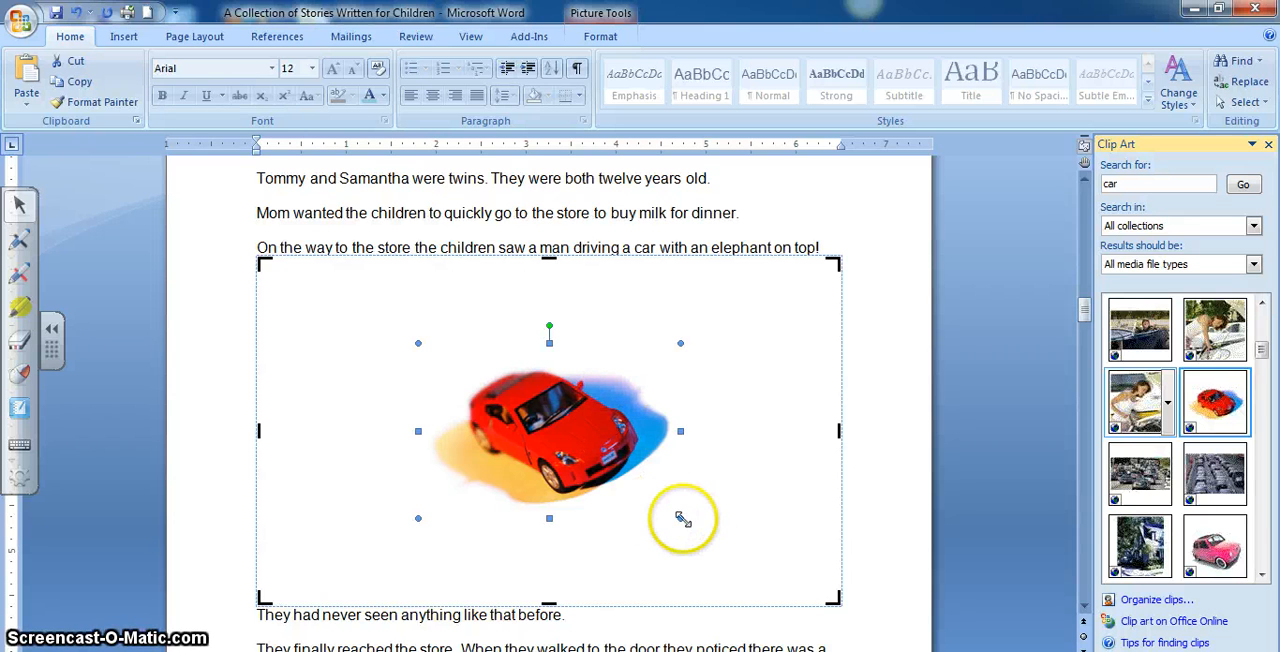
pyautogui.moveTo(679, 518); pyautogui.dragTo(535, 450)
pyautogui.moveTo(418, 343); pyautogui.dragTo(437, 354)
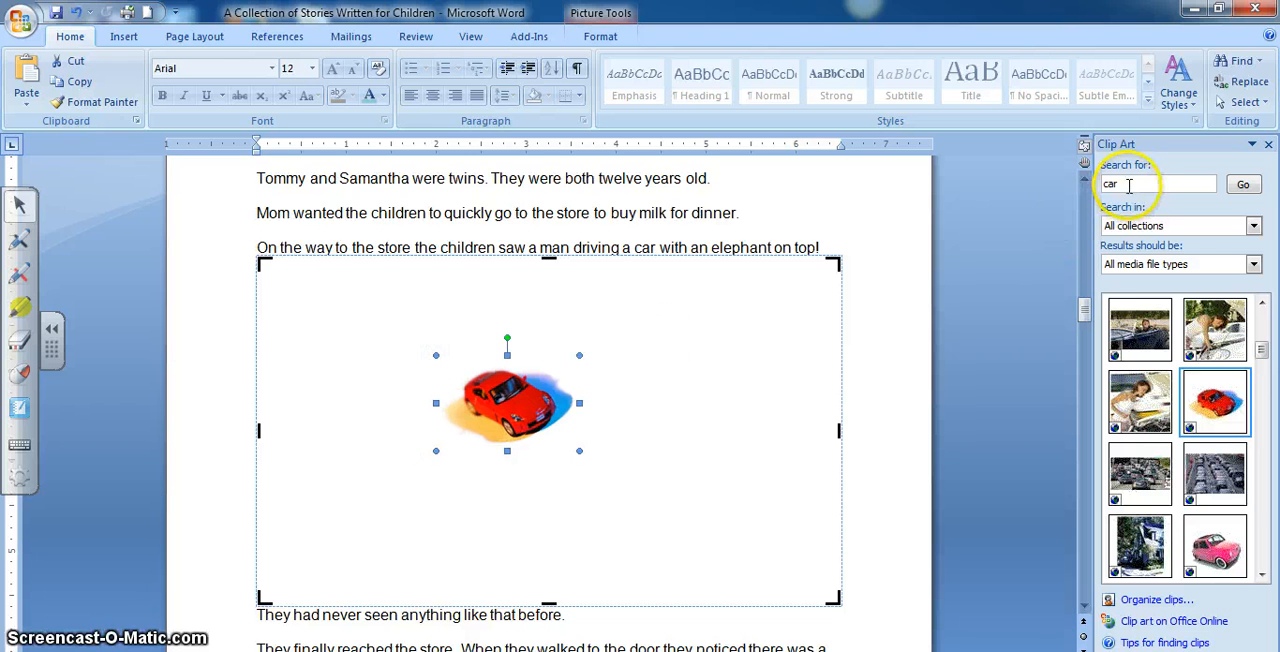
# Step: Search the clip art for "elephant" and insert the tan elephant photo facing left into the canvas
pyautogui.click(1129, 184)
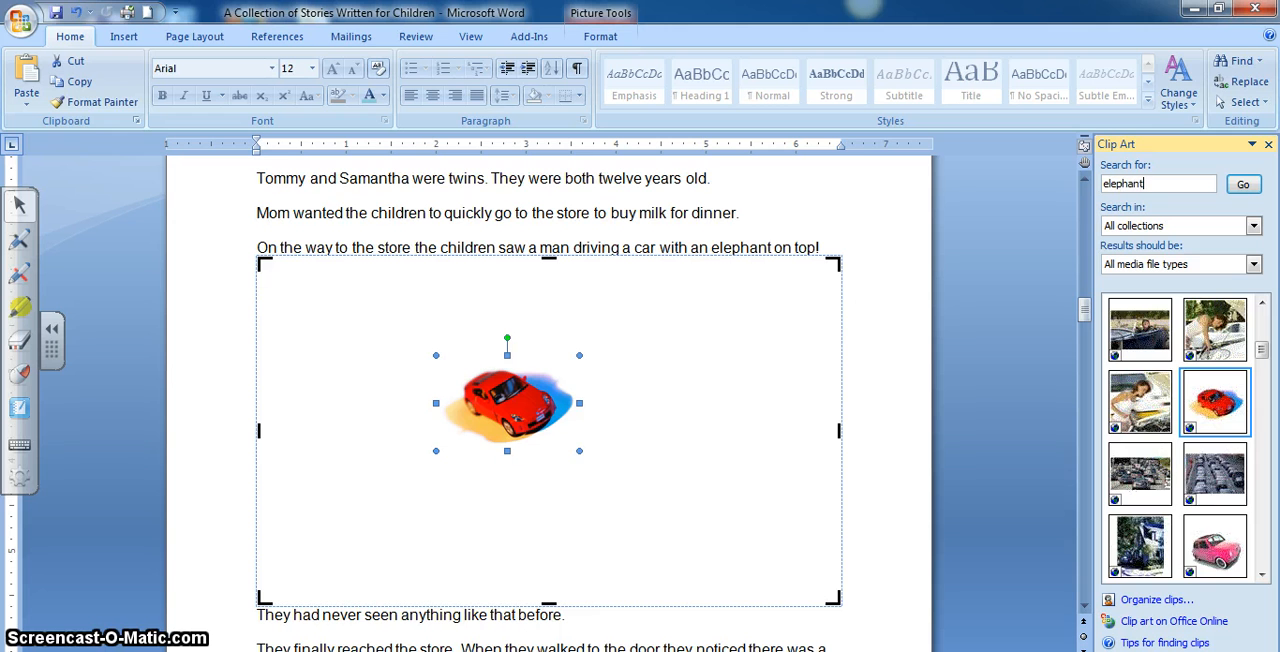
pyautogui.press('Return')
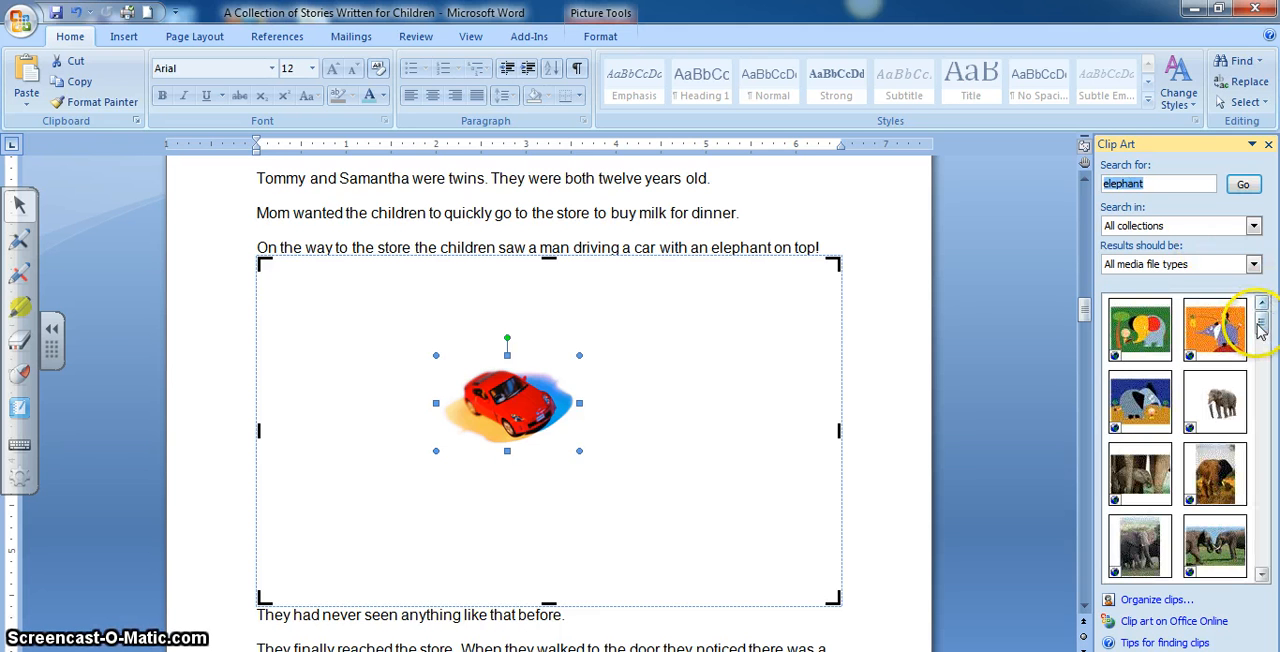
pyautogui.moveTo(1259, 331); pyautogui.dragTo(1262, 355)
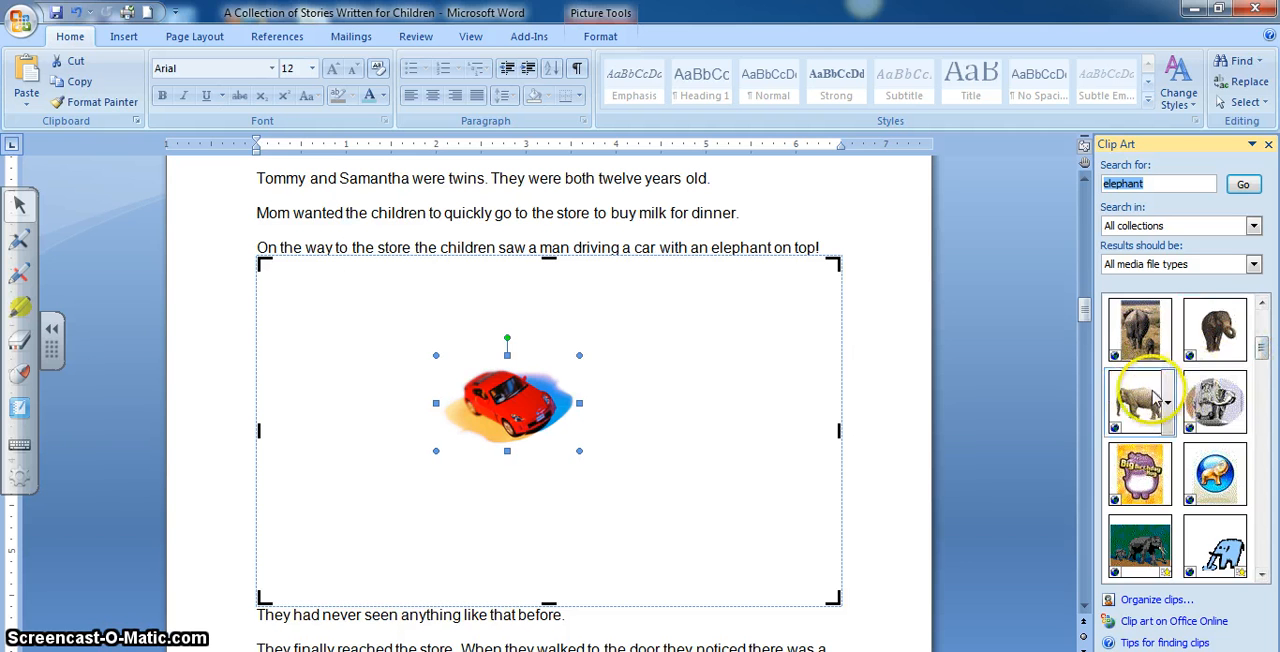
pyautogui.click(1140, 405)
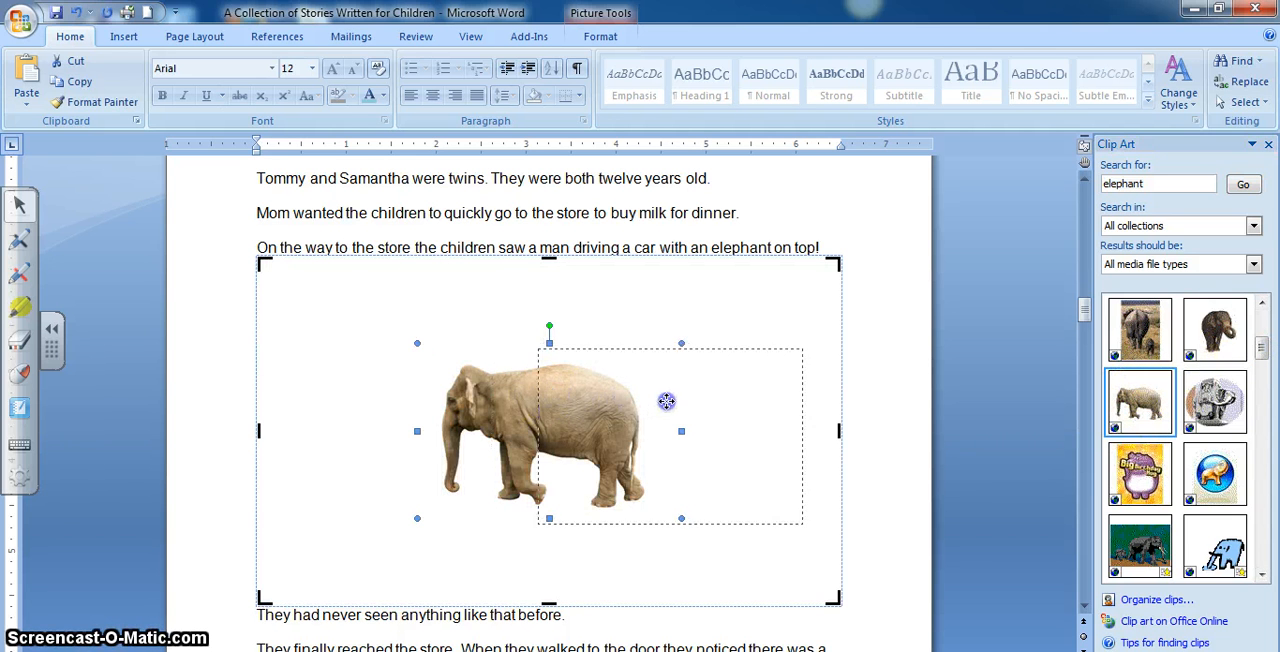
# Step: Move the elephant and car apart within the canvas, then drop the elephant so it overlaps the car
pyautogui.moveTo(667, 402); pyautogui.dragTo(668, 404)
pyautogui.moveTo(489, 417); pyautogui.dragTo(424, 422)
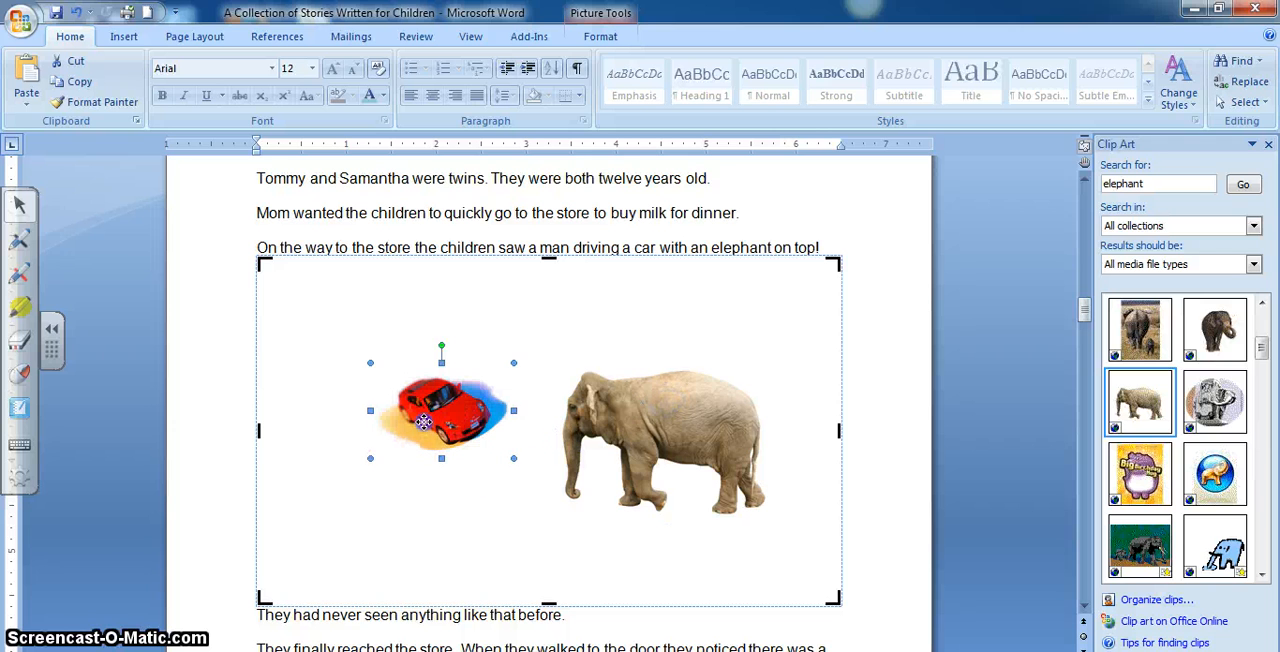
pyautogui.click(638, 440)
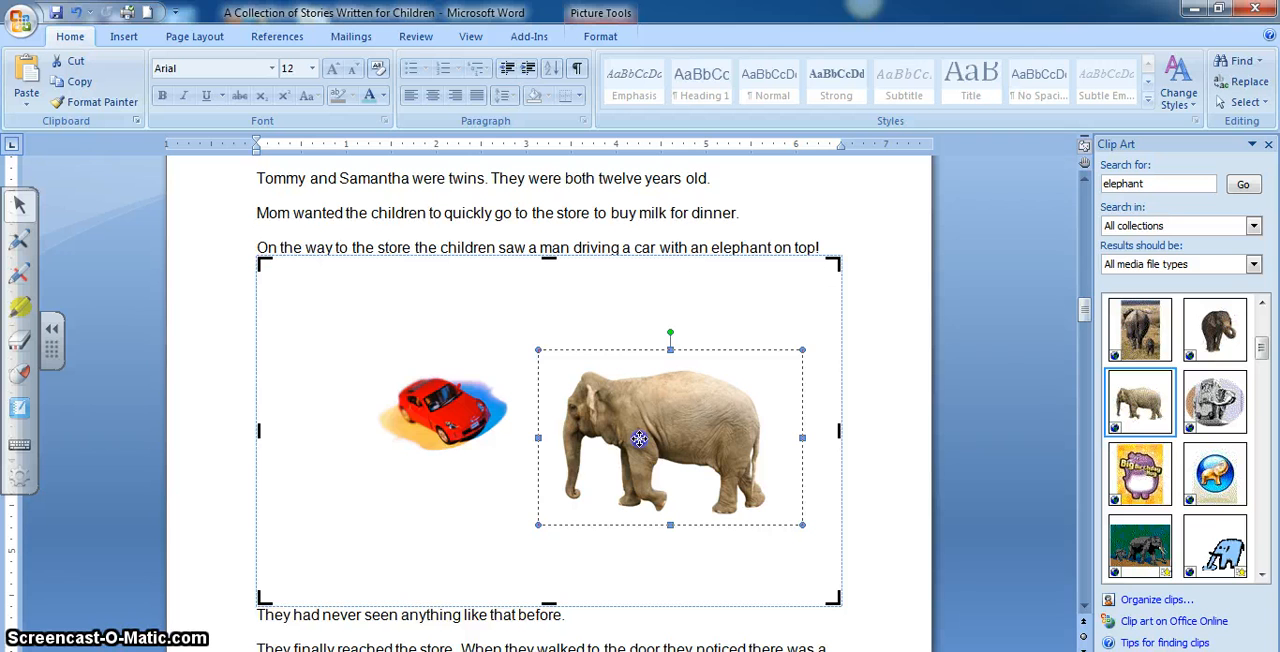
pyautogui.moveTo(639, 438); pyautogui.dragTo(630, 438)
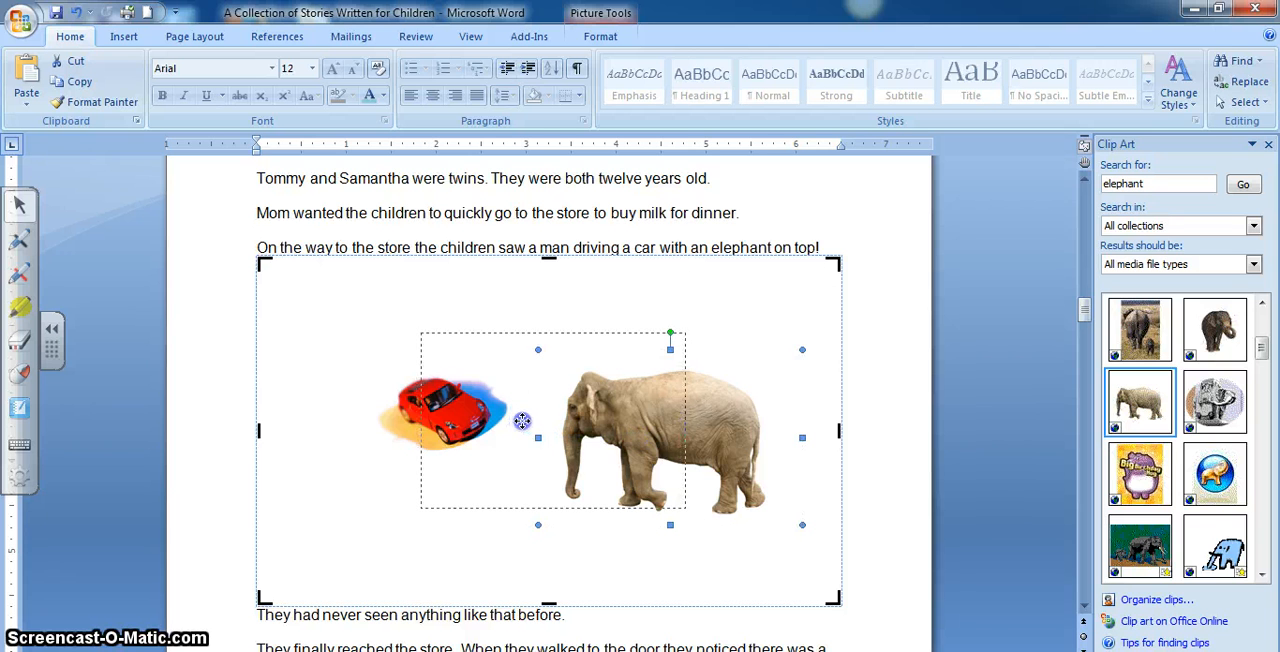
pyautogui.moveTo(522, 420); pyautogui.dragTo(521, 422)
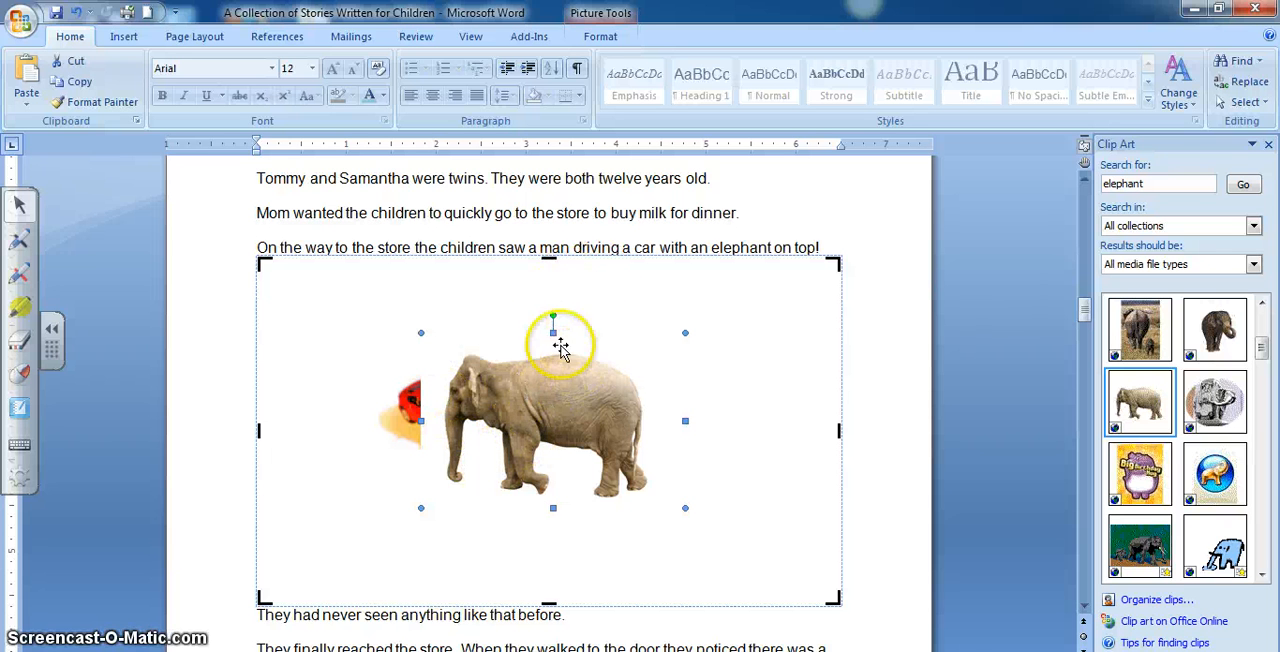
# Step: Make the elephant picture's white background transparent with Set Transparent Color
pyautogui.click(601, 35)
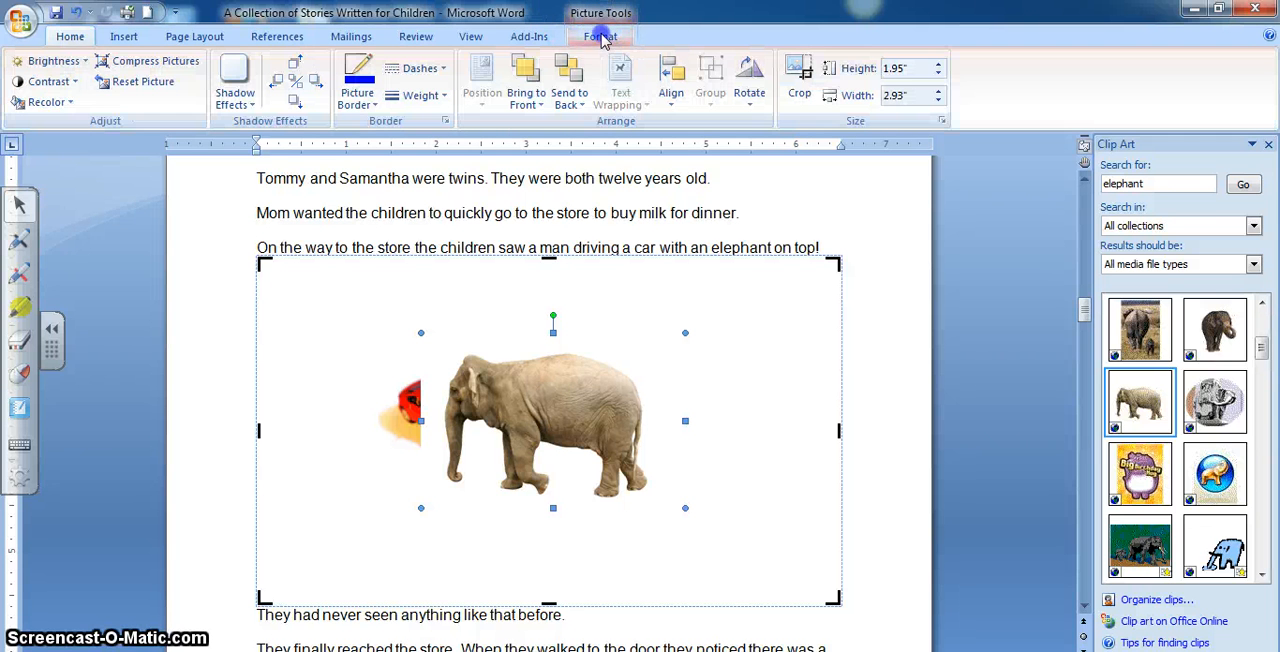
pyautogui.click(69, 104)
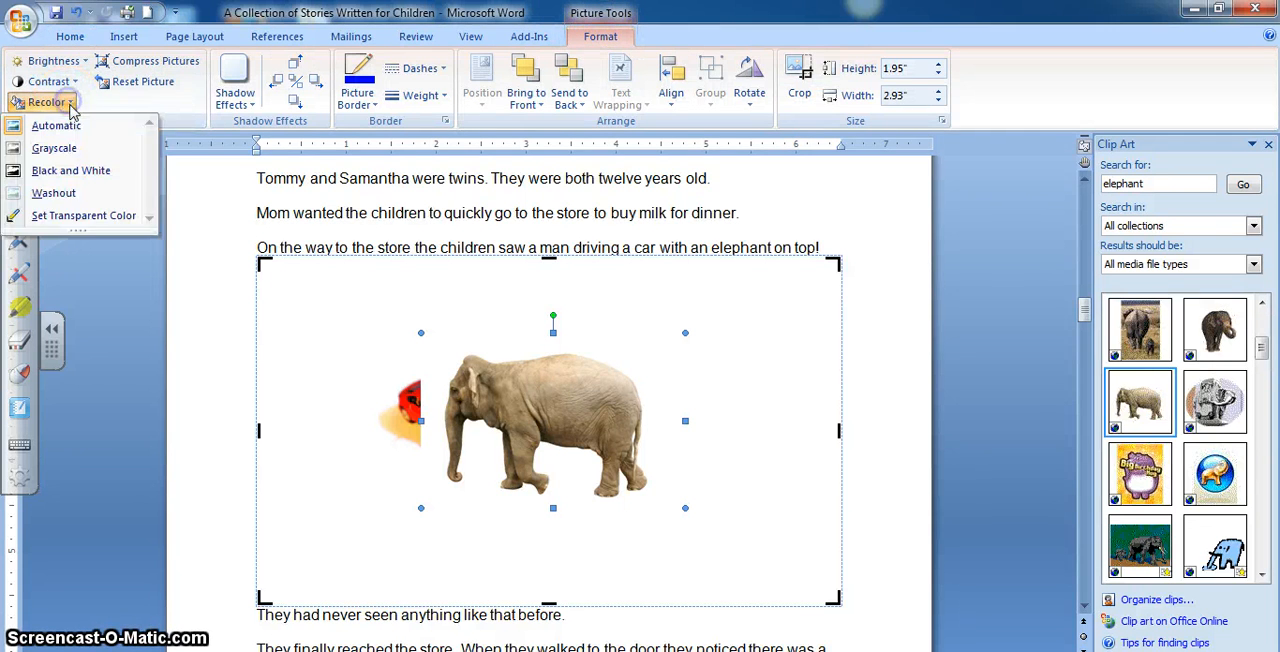
pyautogui.click(83, 218)
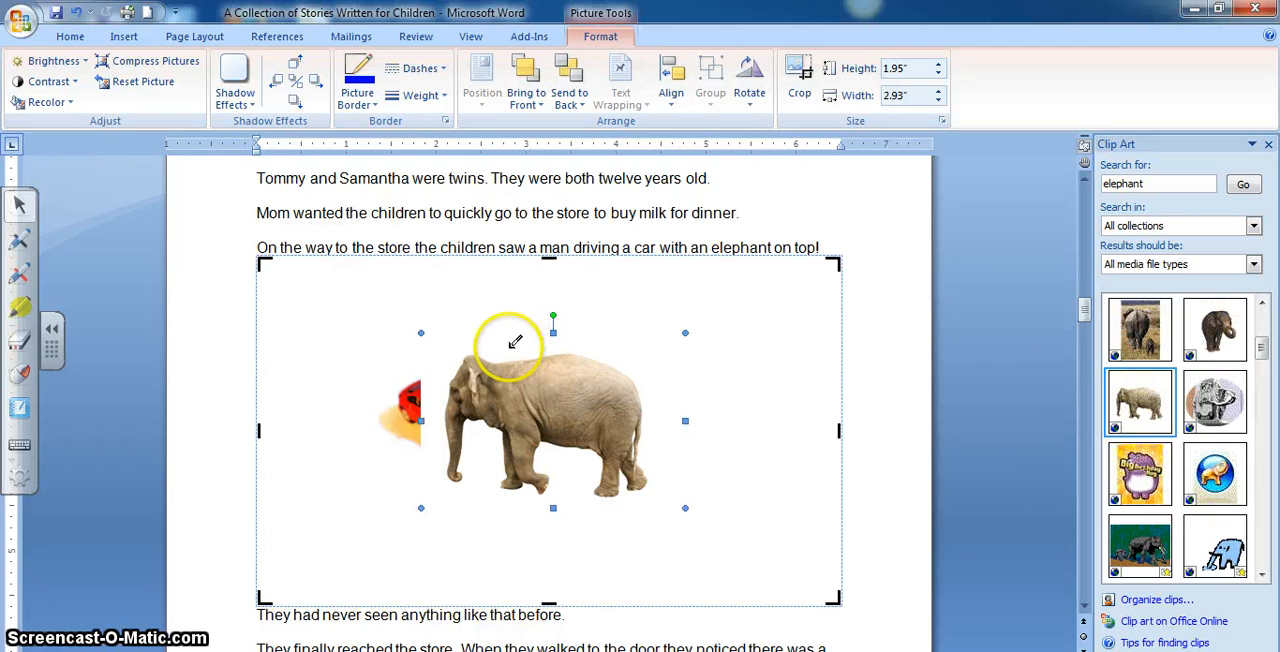
pyautogui.click(441, 390)
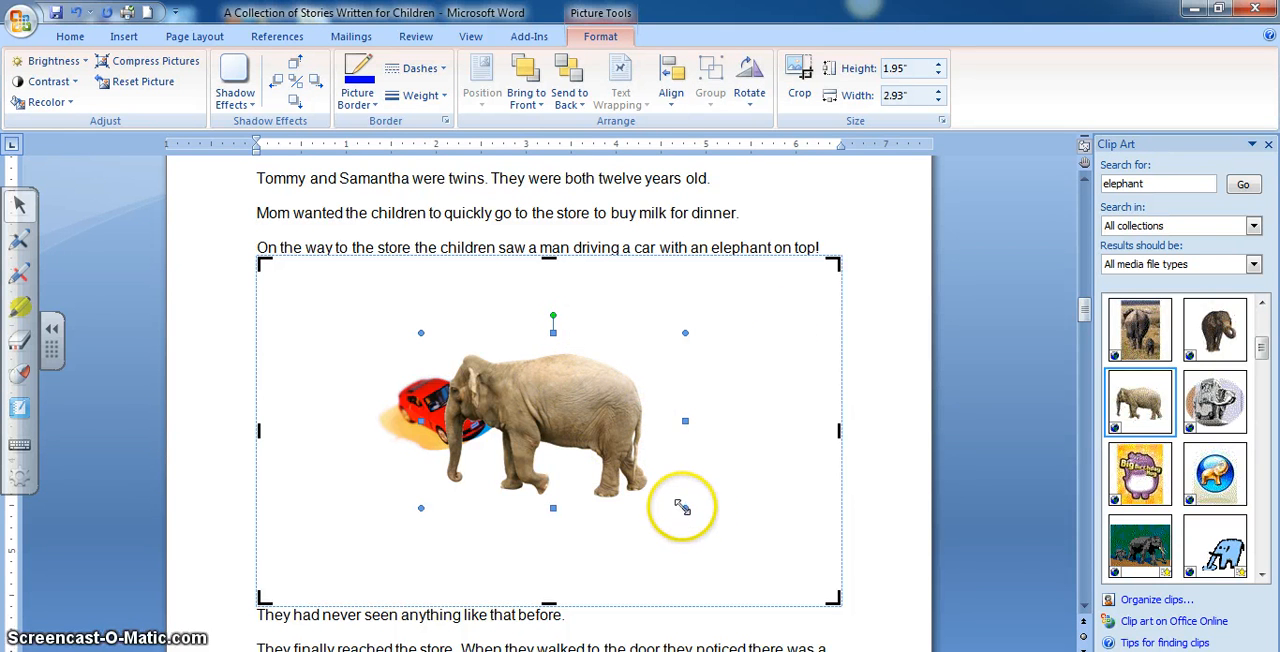
# Step: Shrink the elephant to about 0.83" high by 1.25" wide and move it so it overlaps the car's upper right
pyautogui.moveTo(533, 445); pyautogui.dragTo(533, 445)
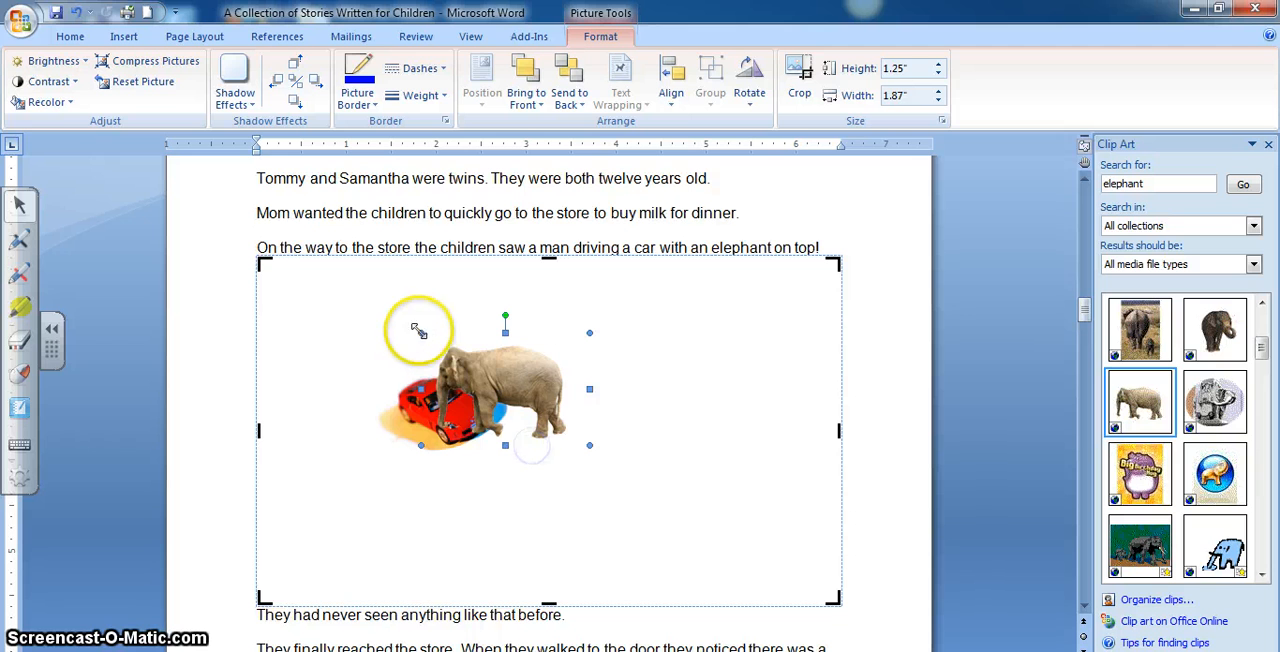
pyautogui.moveTo(421, 332); pyautogui.dragTo(435, 340)
pyautogui.moveTo(490, 370); pyautogui.dragTo(490, 368)
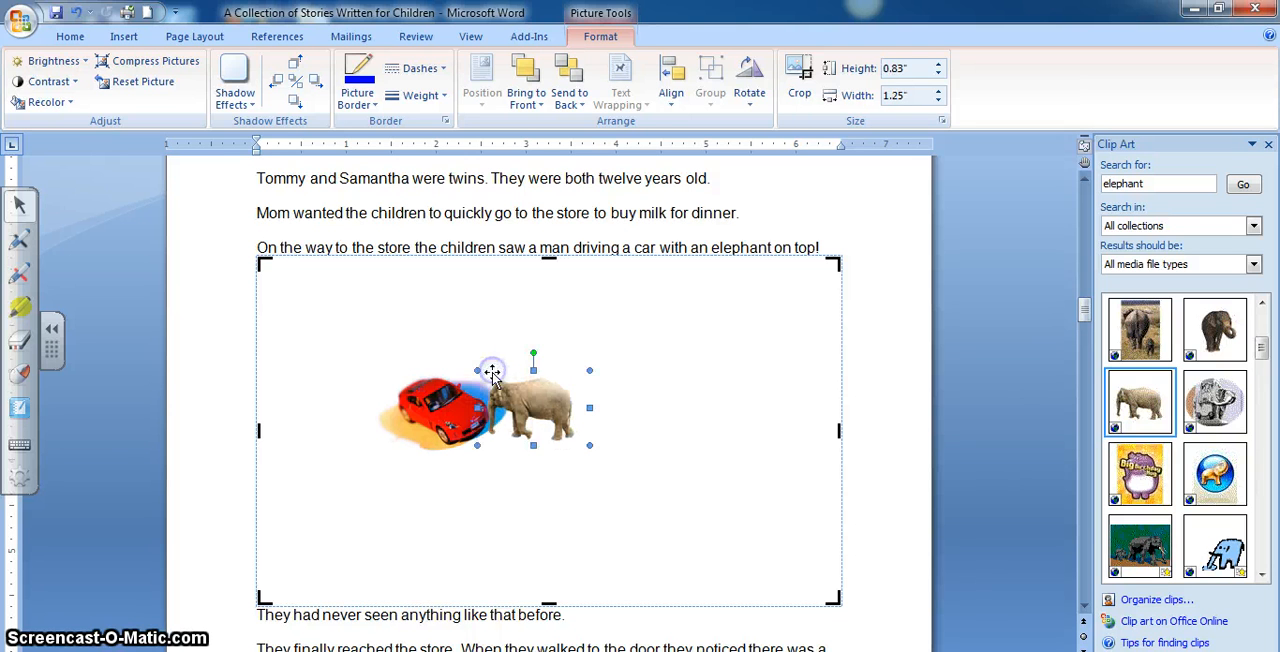
pyautogui.click(522, 412)
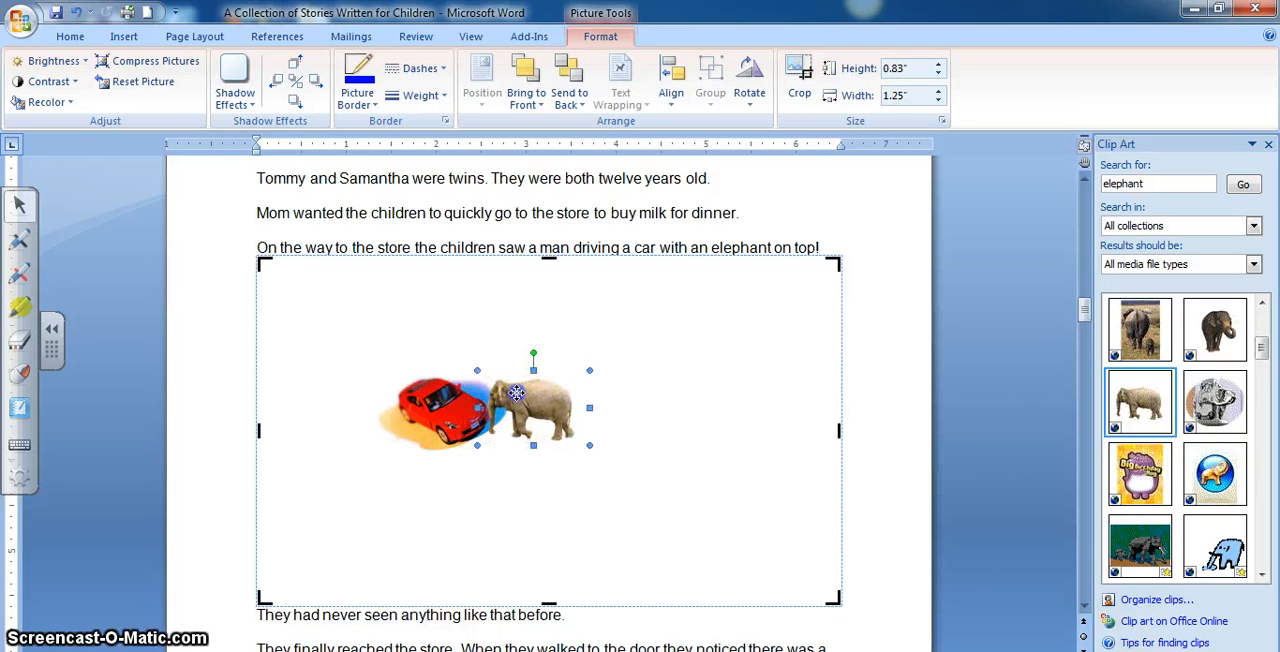
pyautogui.moveTo(481, 383); pyautogui.dragTo(491, 388)
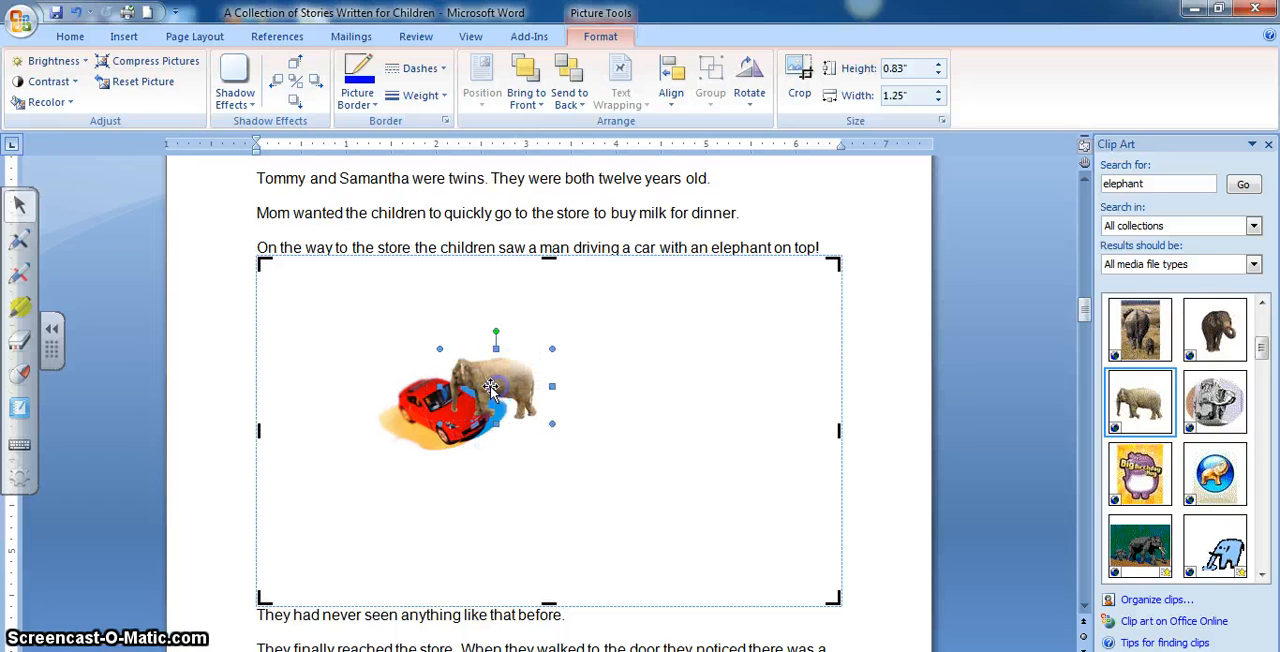
# Step: Flip the elephant horizontally and place it standing on top of the red car
pyautogui.click(751, 100)
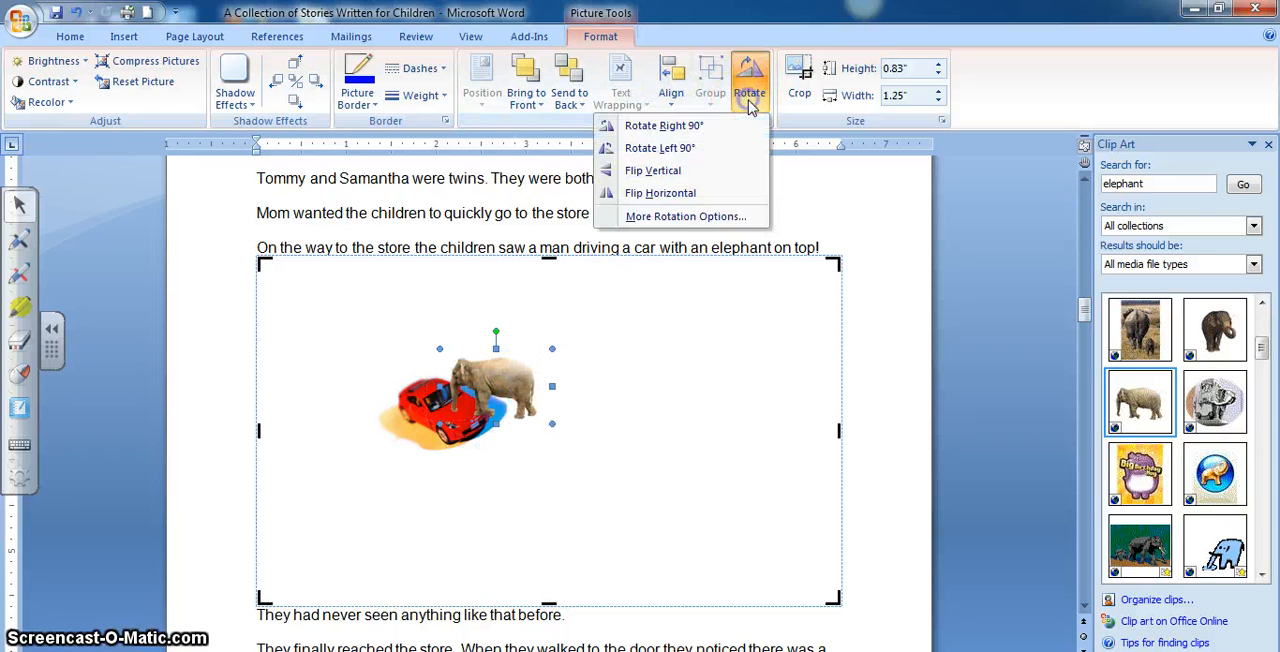
pyautogui.click(729, 193)
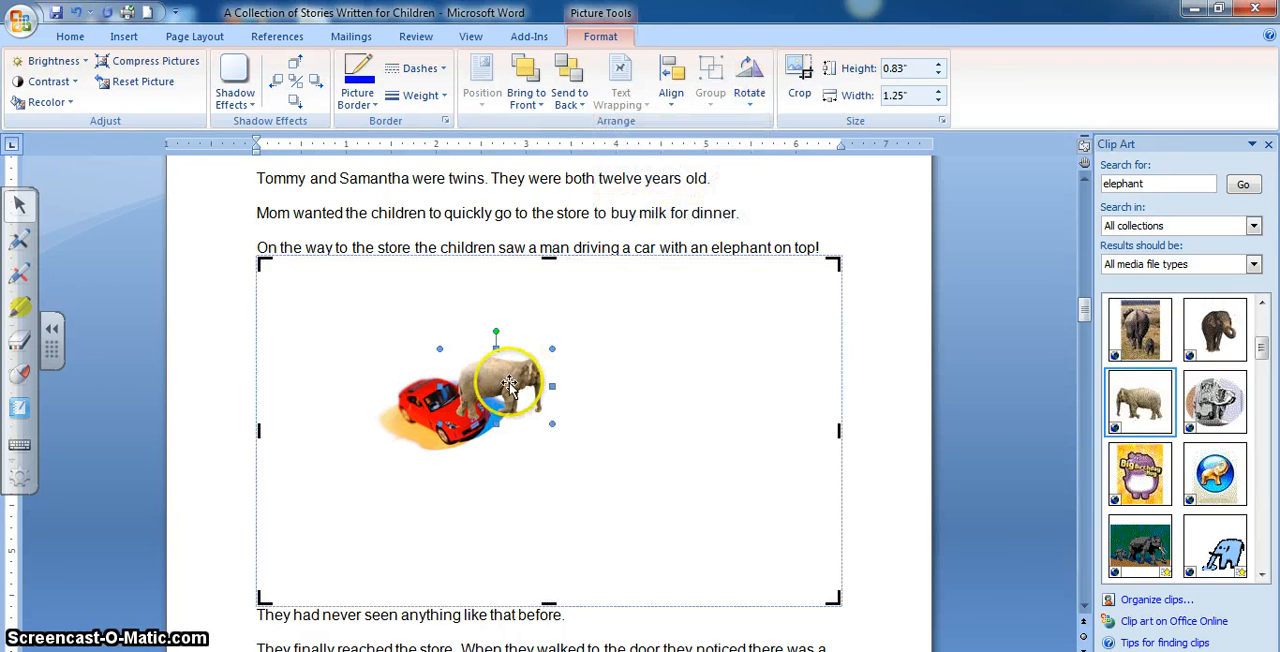
pyautogui.moveTo(508, 385); pyautogui.dragTo(440, 364)
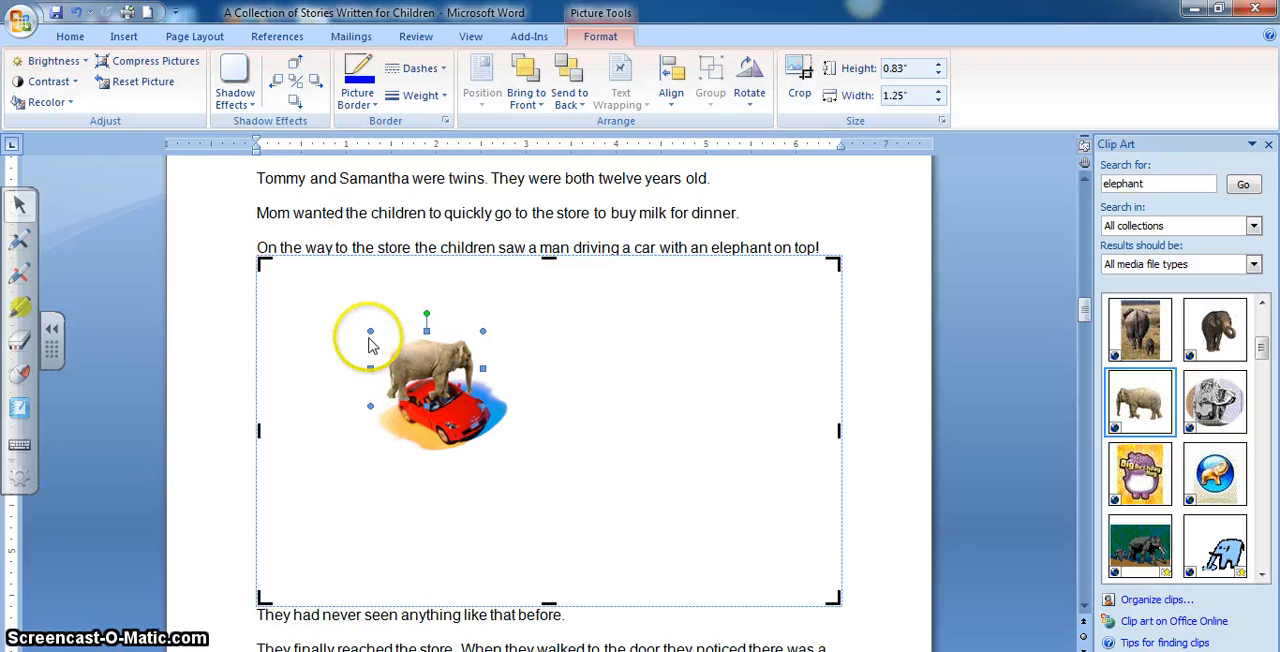
# Step: Shrink the elephant to about 0.62" by 0.93", tilt it slightly clockwise and settle it on the car's roof
pyautogui.moveTo(368, 333); pyautogui.dragTo(427, 360)
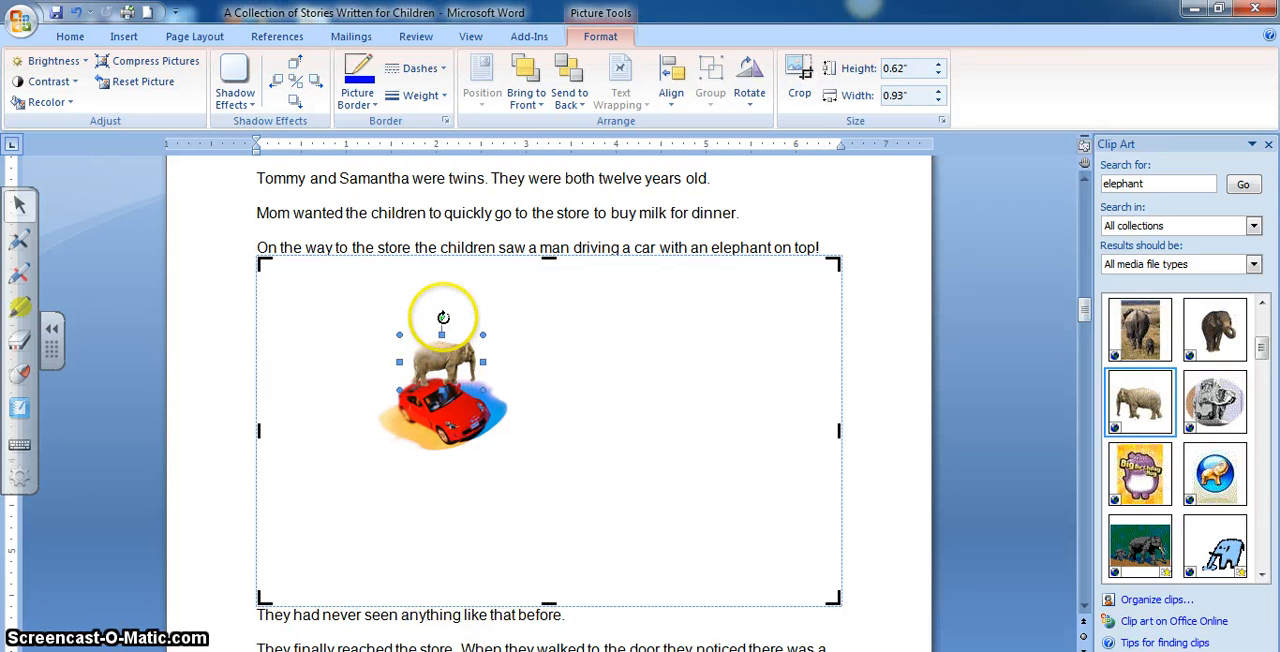
pyautogui.moveTo(443, 317); pyautogui.dragTo(446, 318)
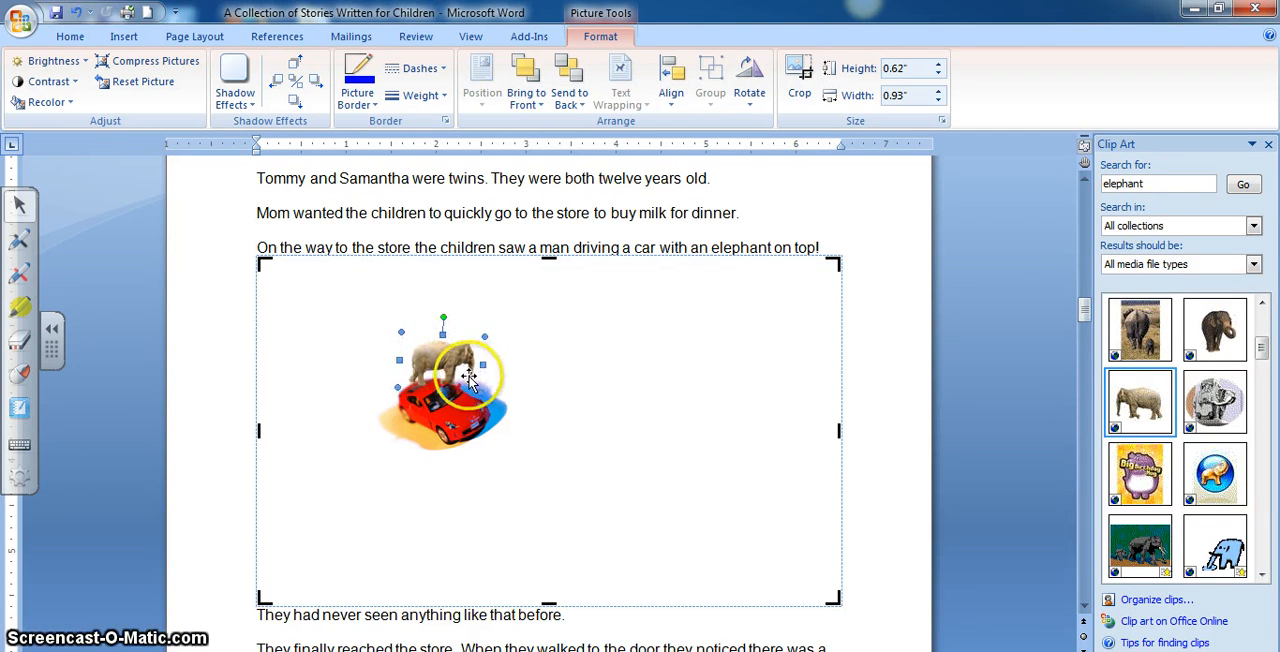
pyautogui.moveTo(440, 359); pyautogui.dragTo(441, 364)
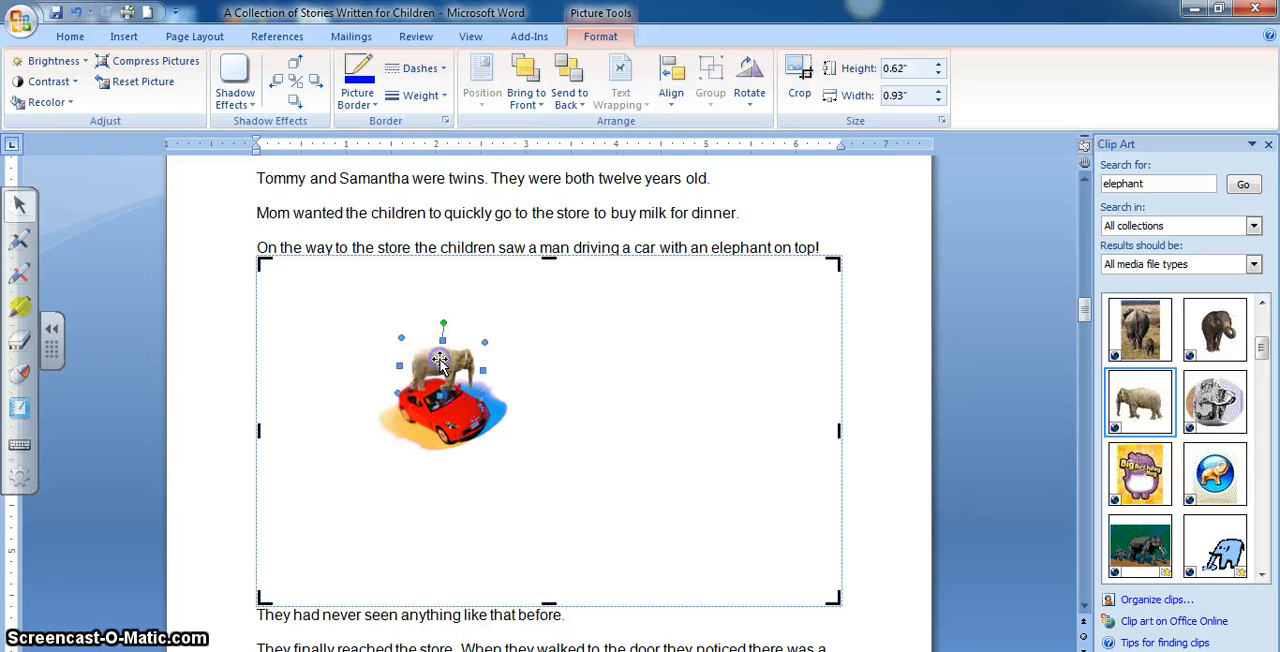
# Step: Shrink the drawing canvas from its corners to fit closely around the car and elephant, about 1.32" high by 1.59" wide
pyautogui.click(547, 409)
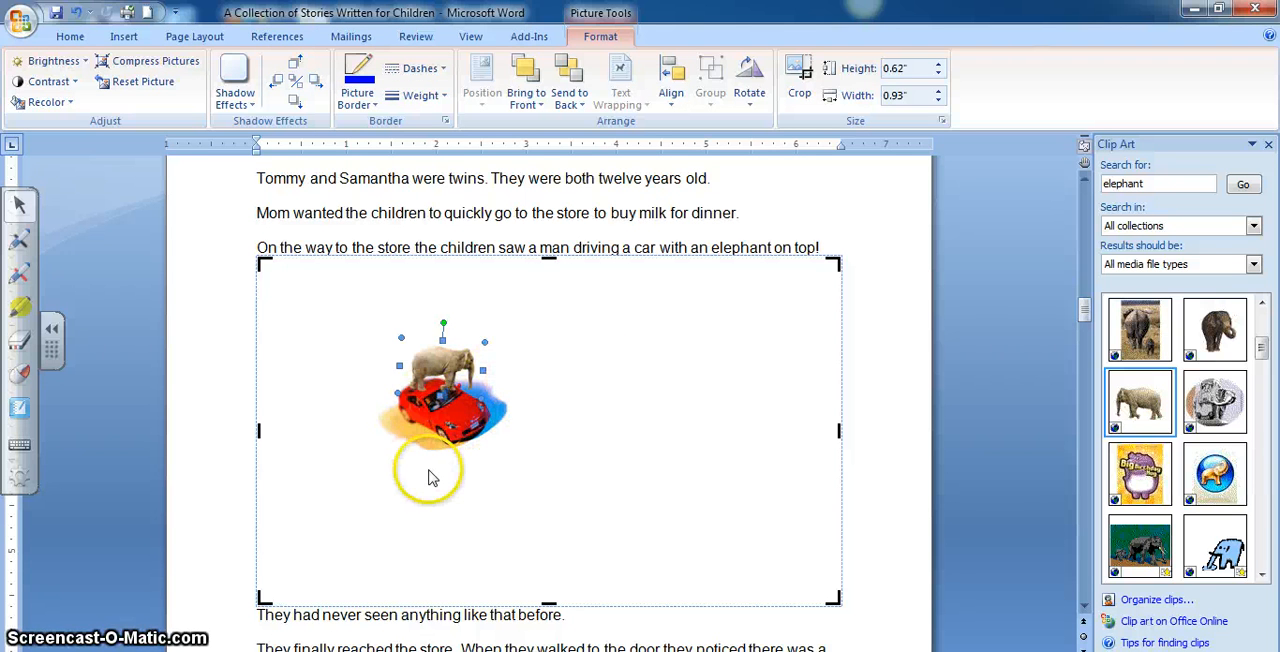
pyautogui.click(833, 597)
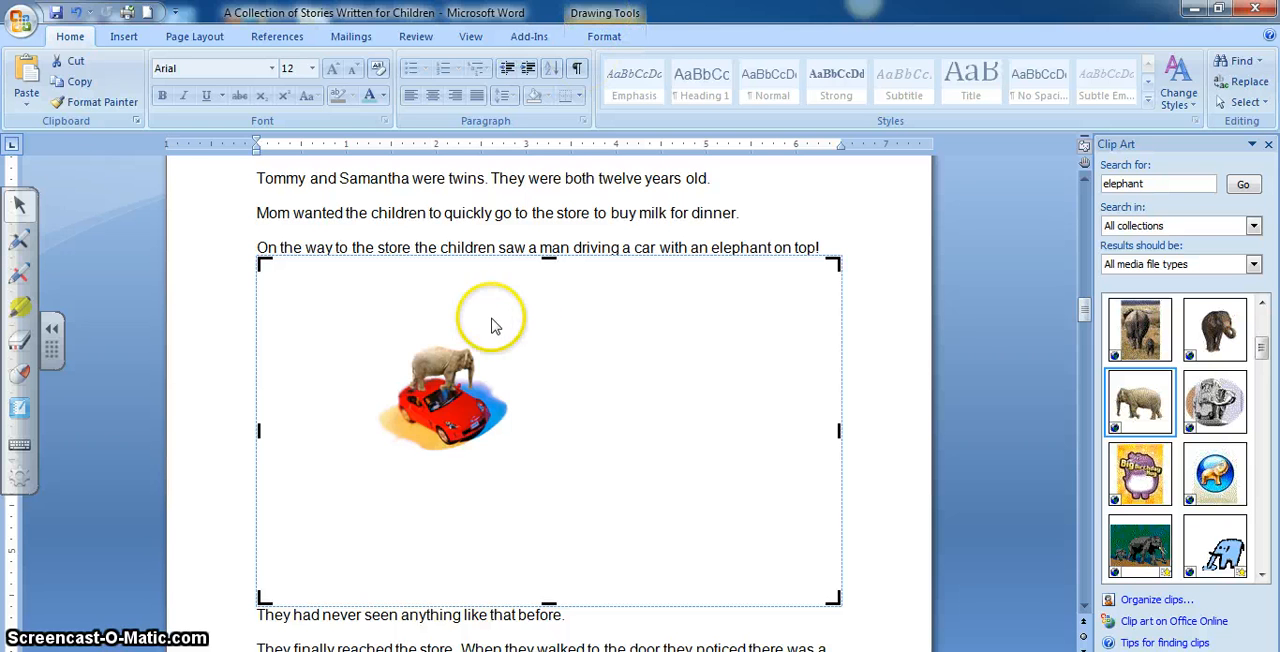
pyautogui.click(450, 365)
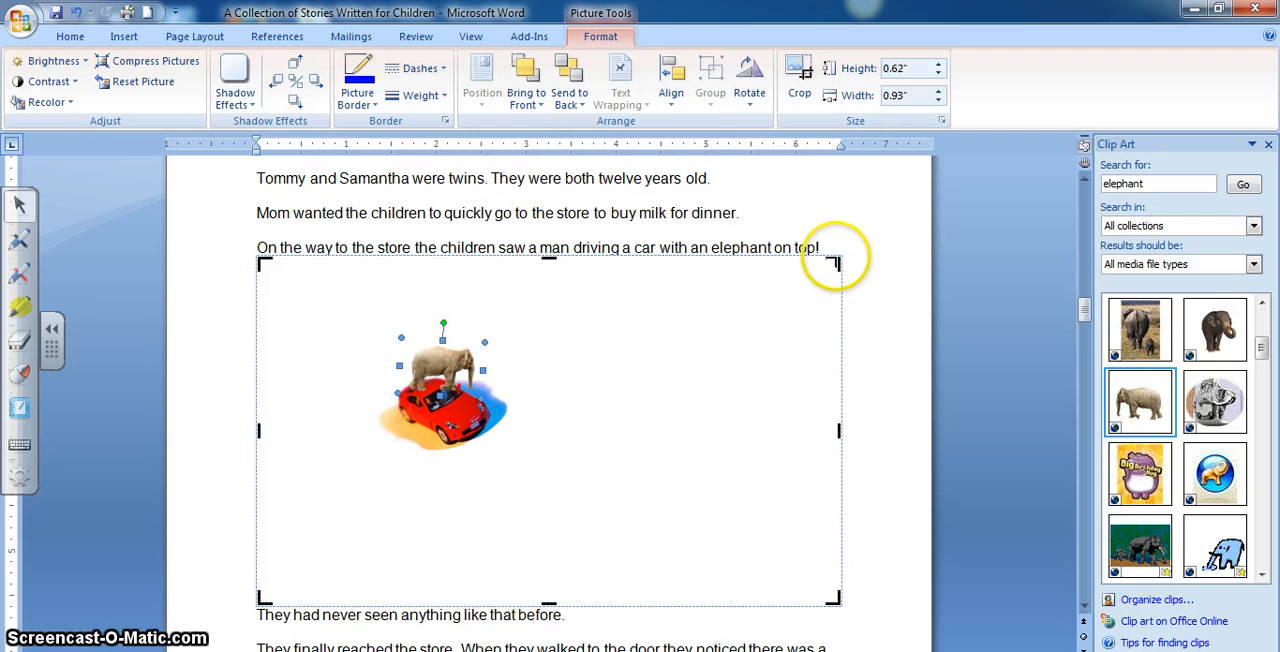
pyautogui.click(833, 262)
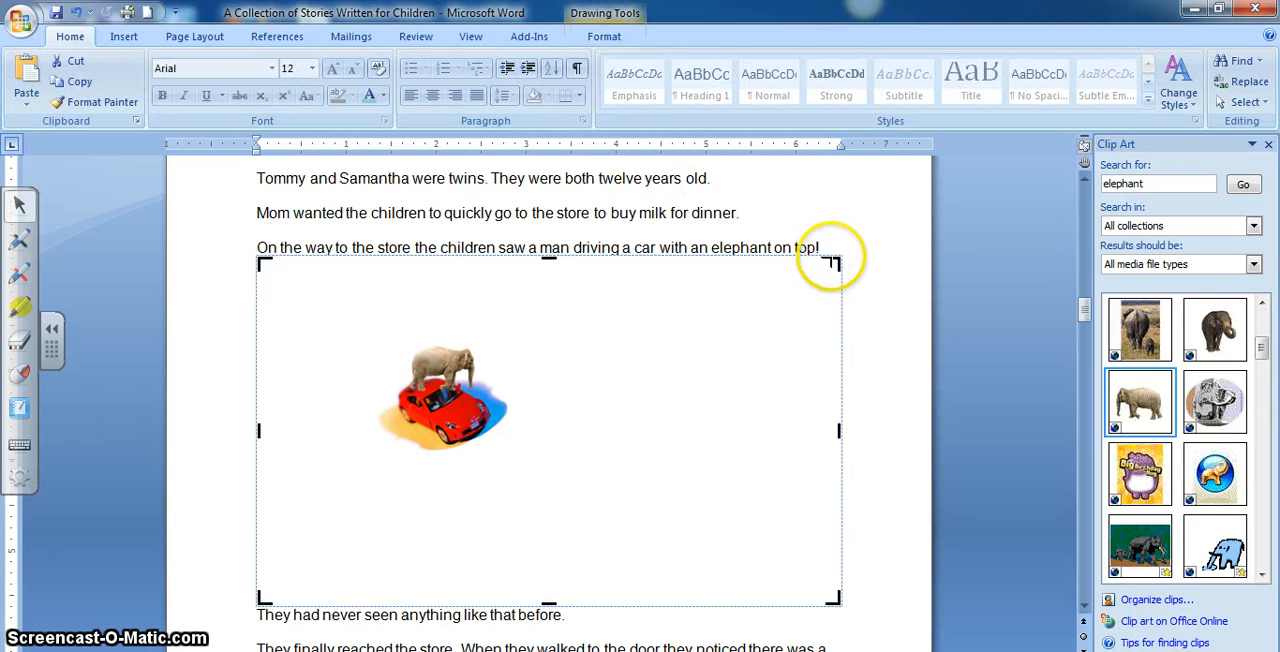
pyautogui.moveTo(832, 262); pyautogui.dragTo(754, 279)
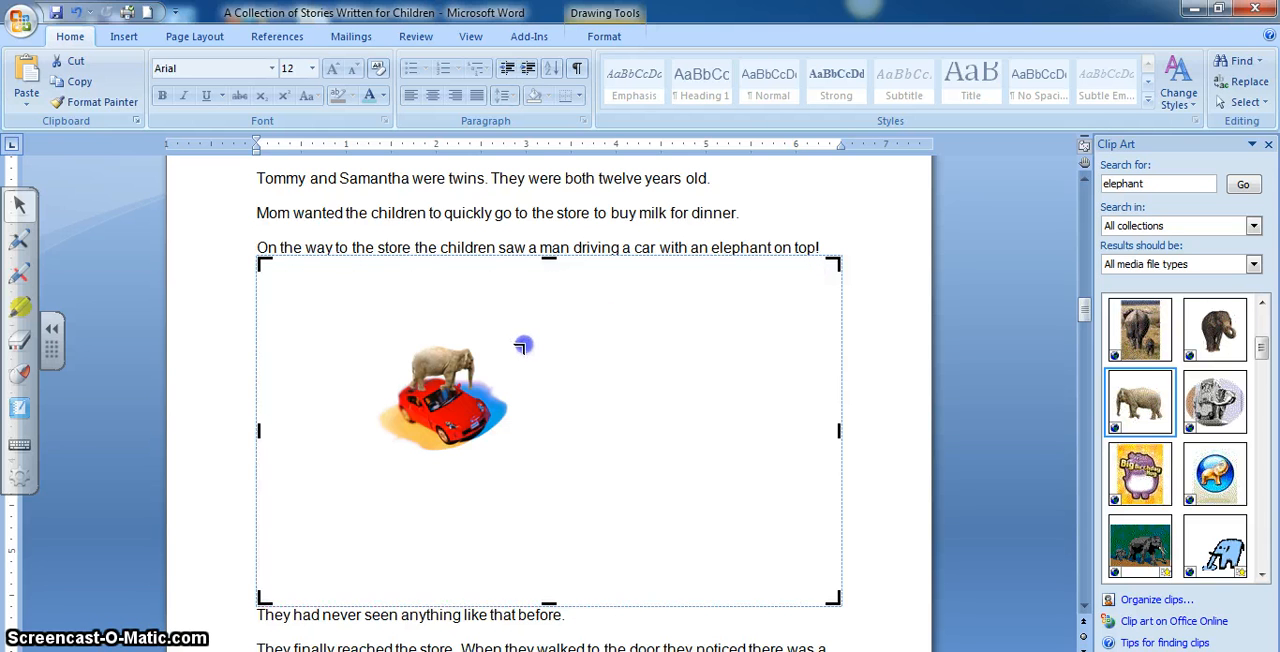
pyautogui.moveTo(505, 350); pyautogui.dragTo(506, 351)
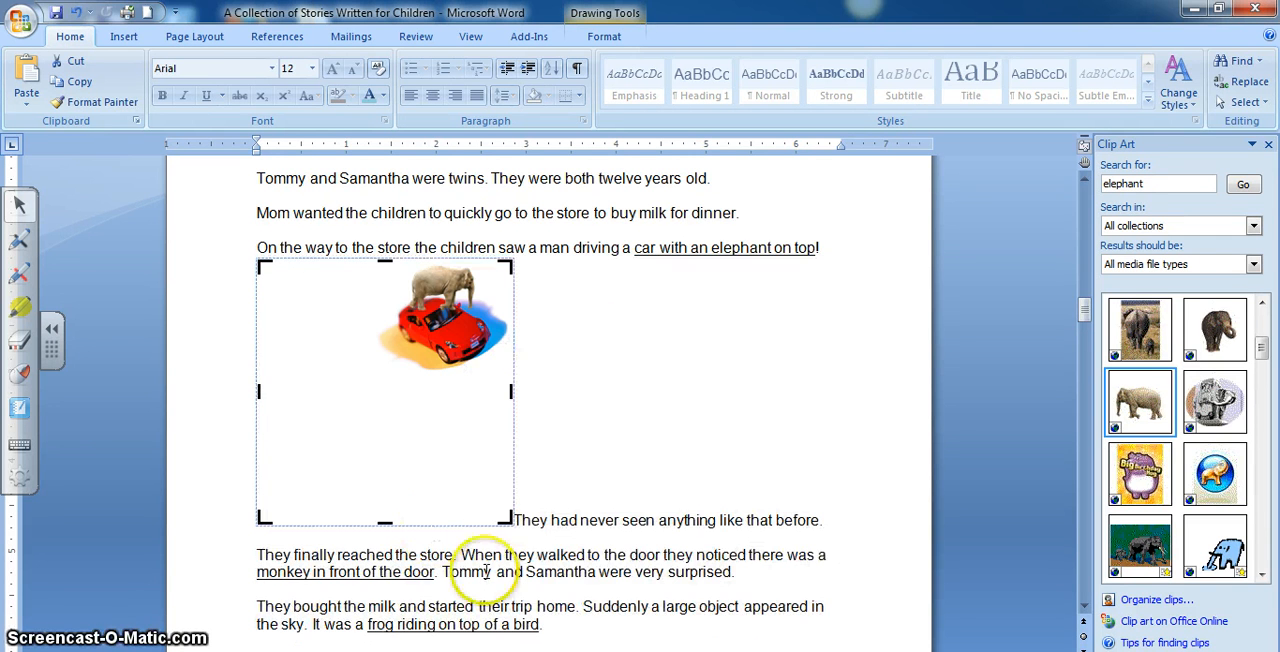
pyautogui.moveTo(505, 519); pyautogui.dragTo(492, 407)
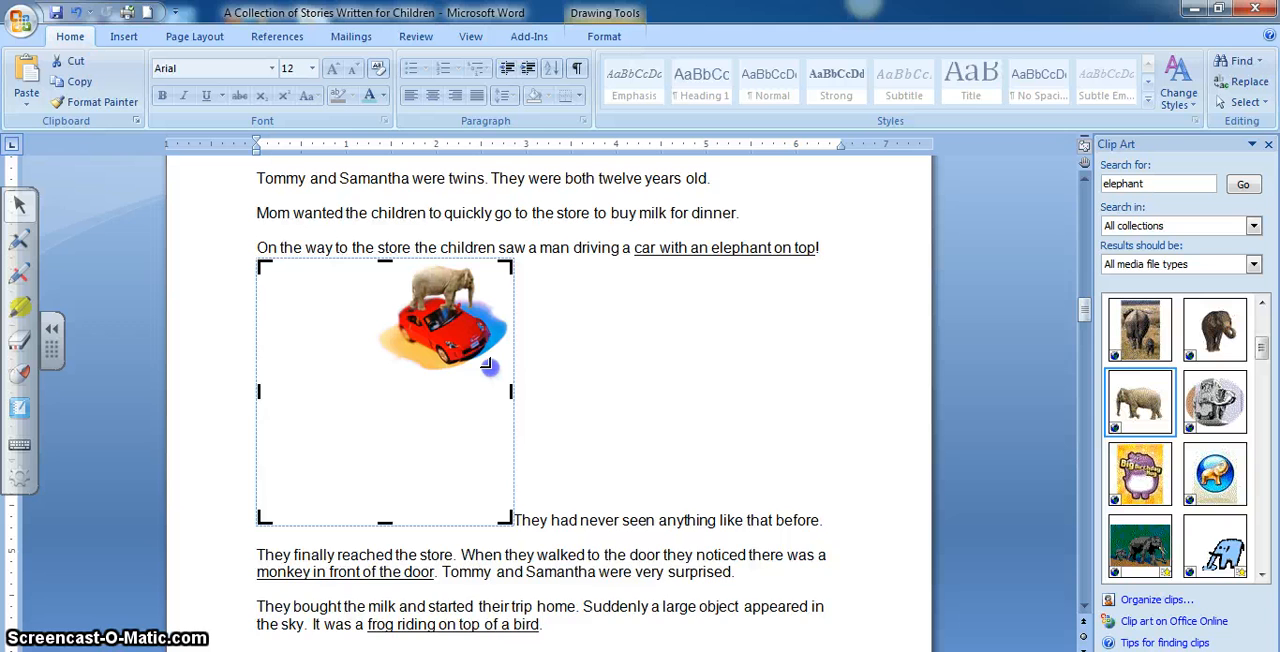
pyautogui.moveTo(488, 366); pyautogui.dragTo(489, 370)
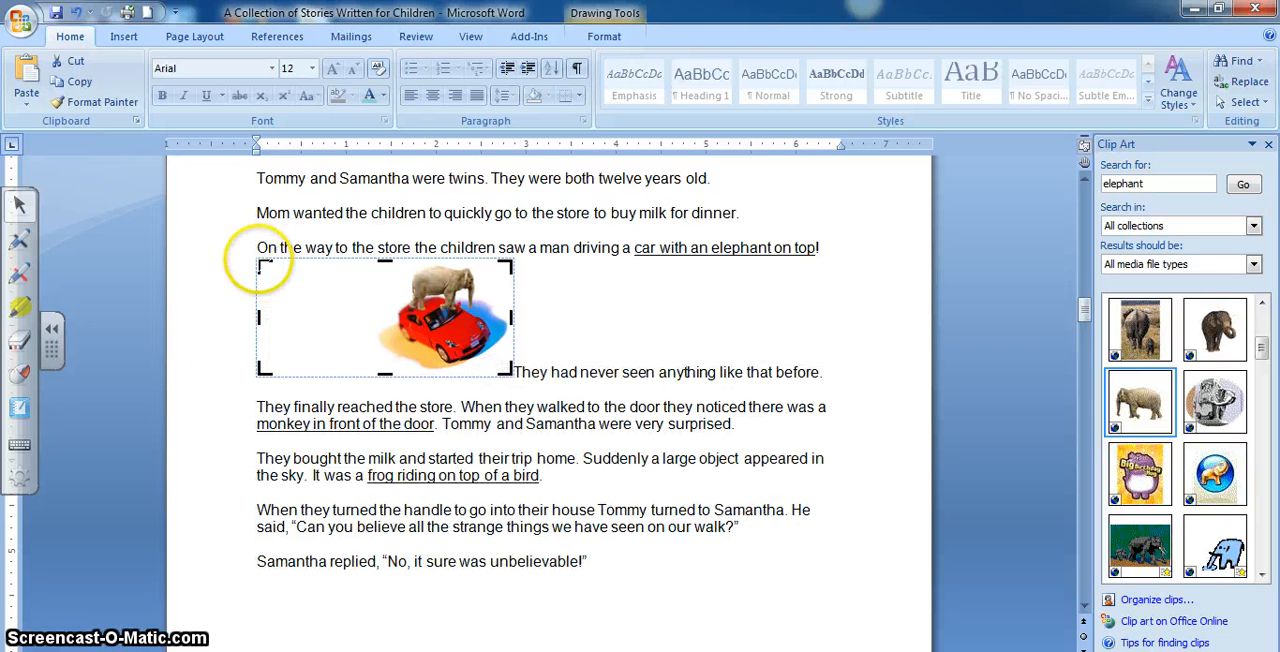
pyautogui.moveTo(262, 266); pyautogui.dragTo(385, 280)
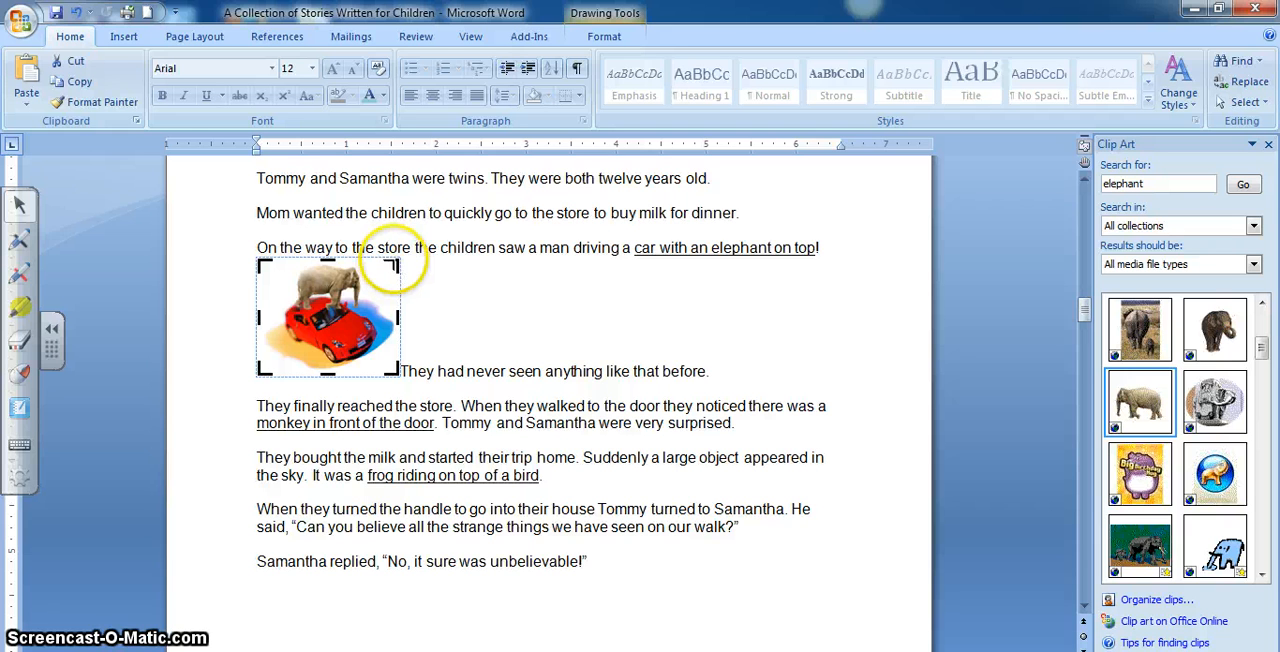
# Step: Try In Front of Text wrapping on the drawing canvas and settle on Tight wrapping
pyautogui.rightClick(398, 260)
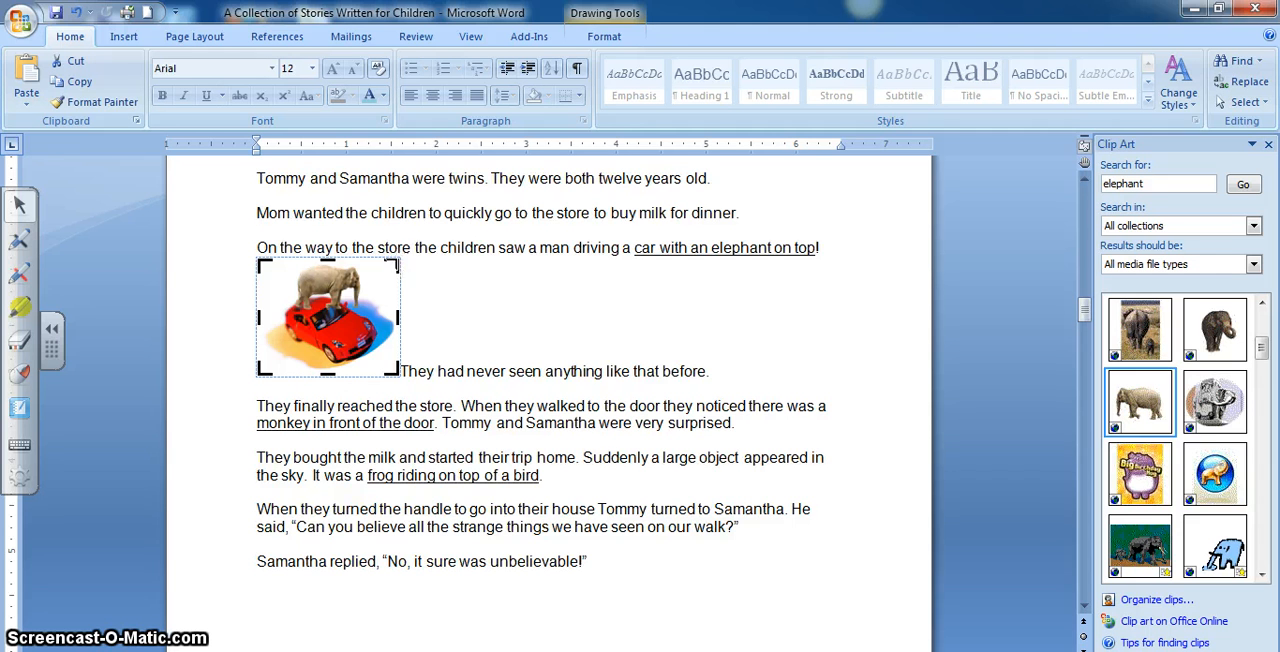
pyautogui.click(605, 38)
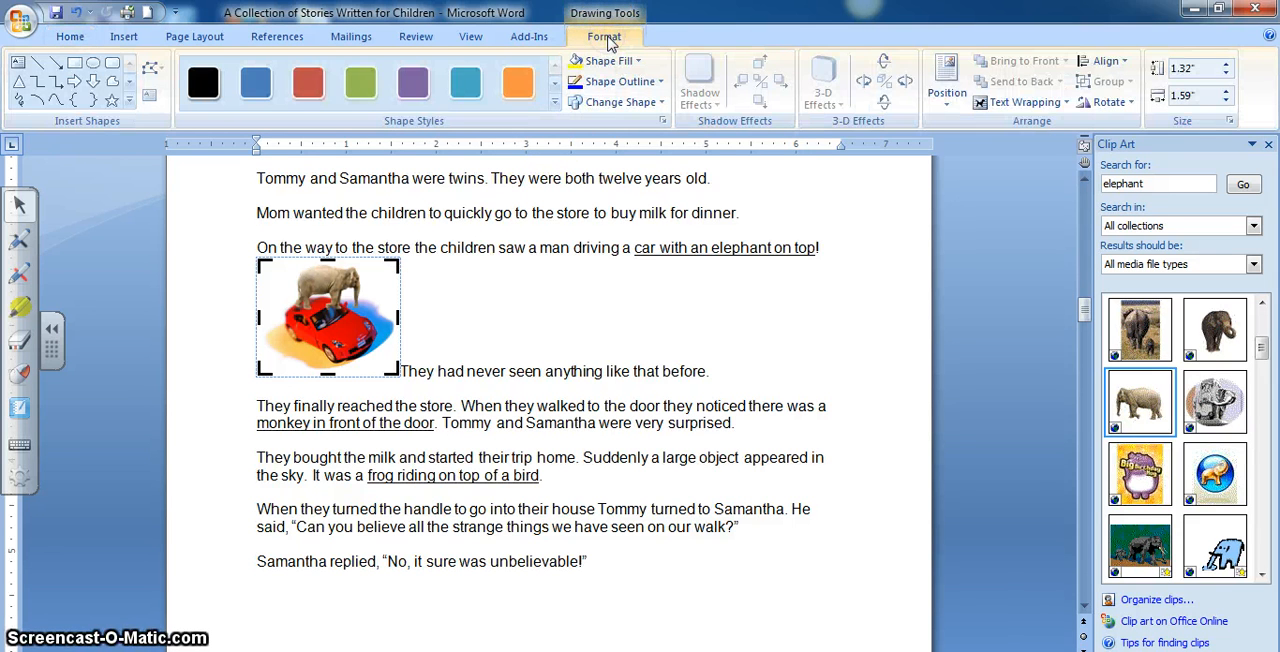
pyautogui.click(1066, 106)
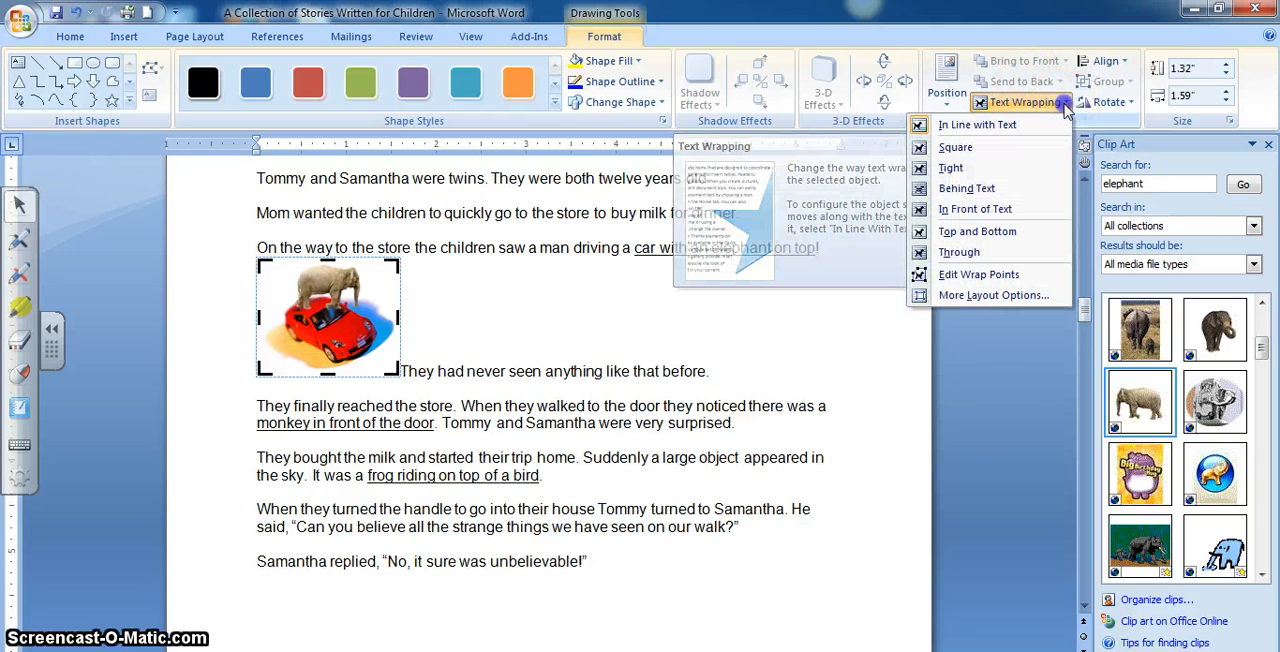
pyautogui.click(1038, 210)
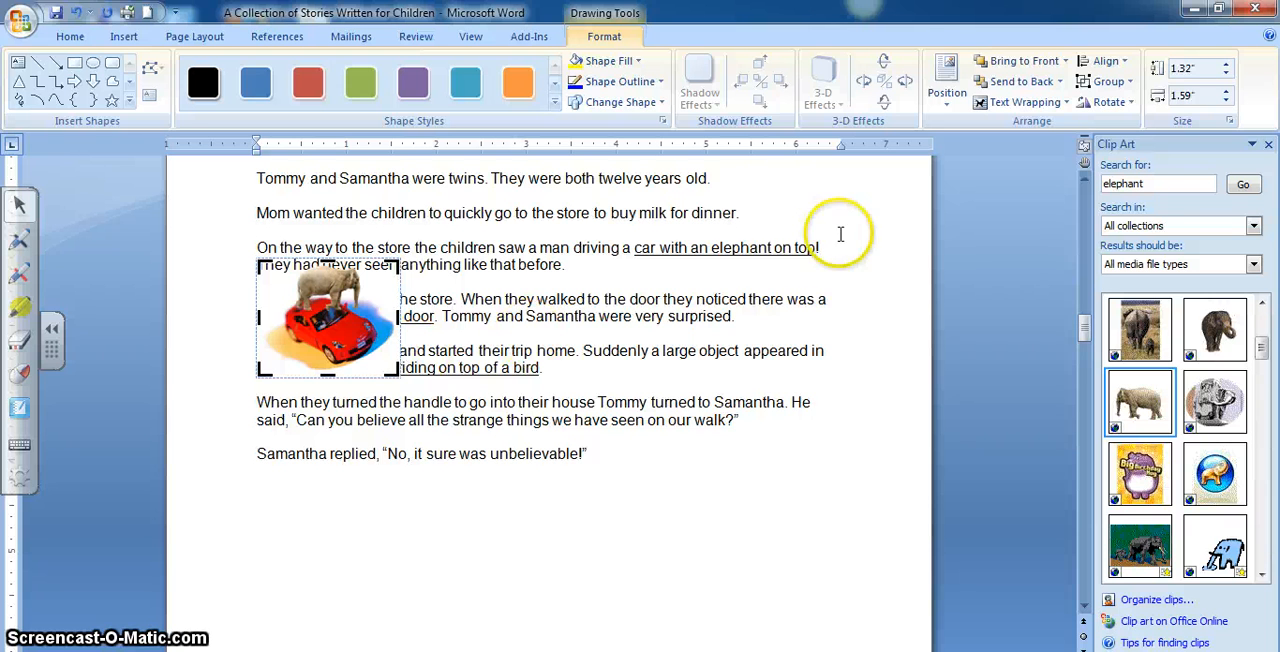
pyautogui.click(1062, 103)
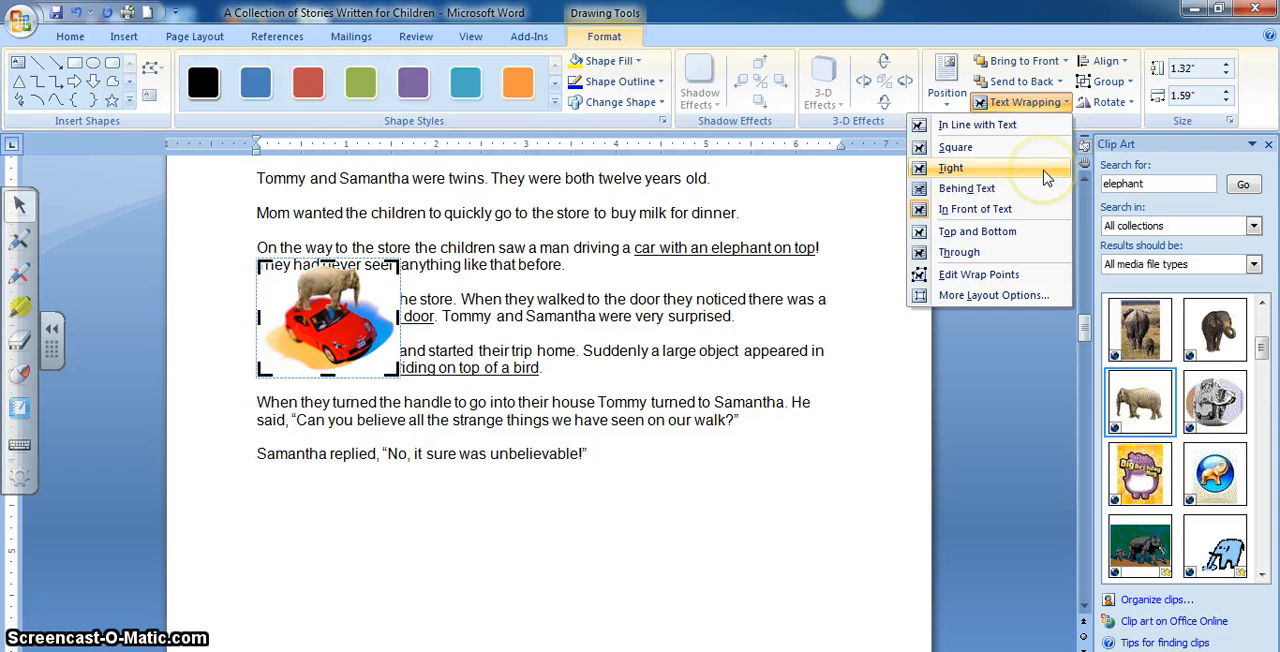
pyautogui.click(1046, 168)
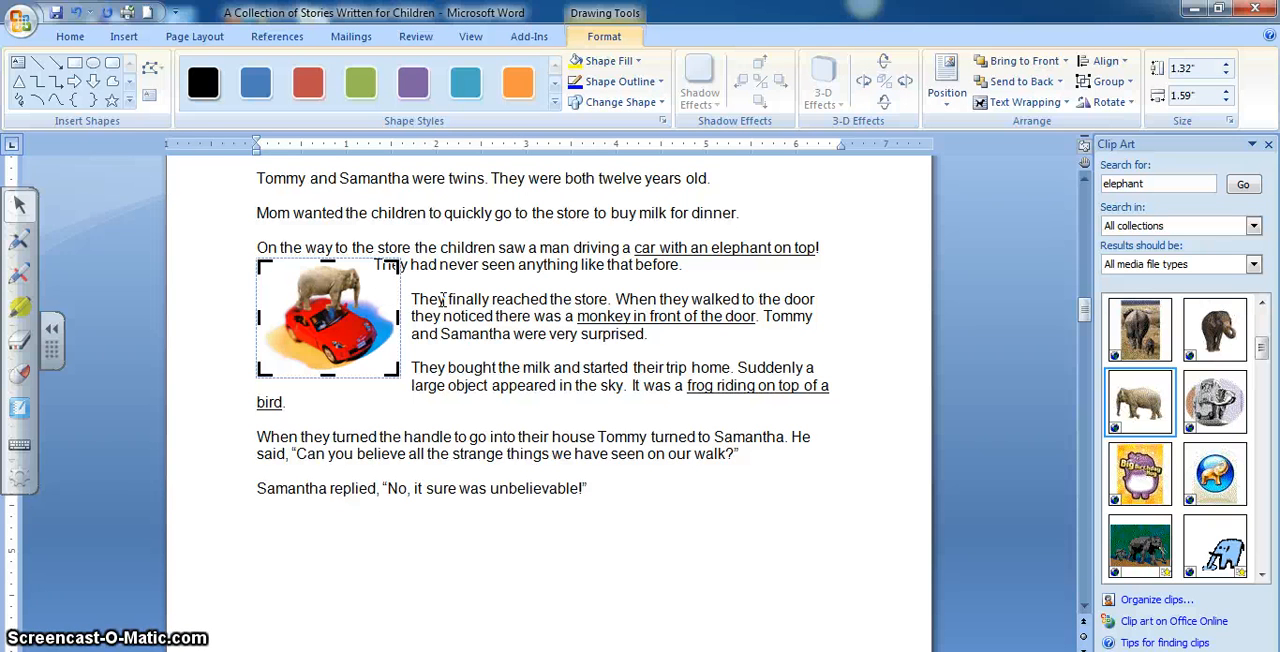
# Step: Nudge the canvas up in small increments so the line beginning "On the way to the store" wraps around it
pyautogui.hotkey('ctrl', 'Up')
pyautogui.hotkey('ctrl', 'Up')
pyautogui.hotkey('ctrl', 'Up')
pyautogui.hotkey('ctrl', 'Up')
pyautogui.hotkey('ctrl', 'Up')
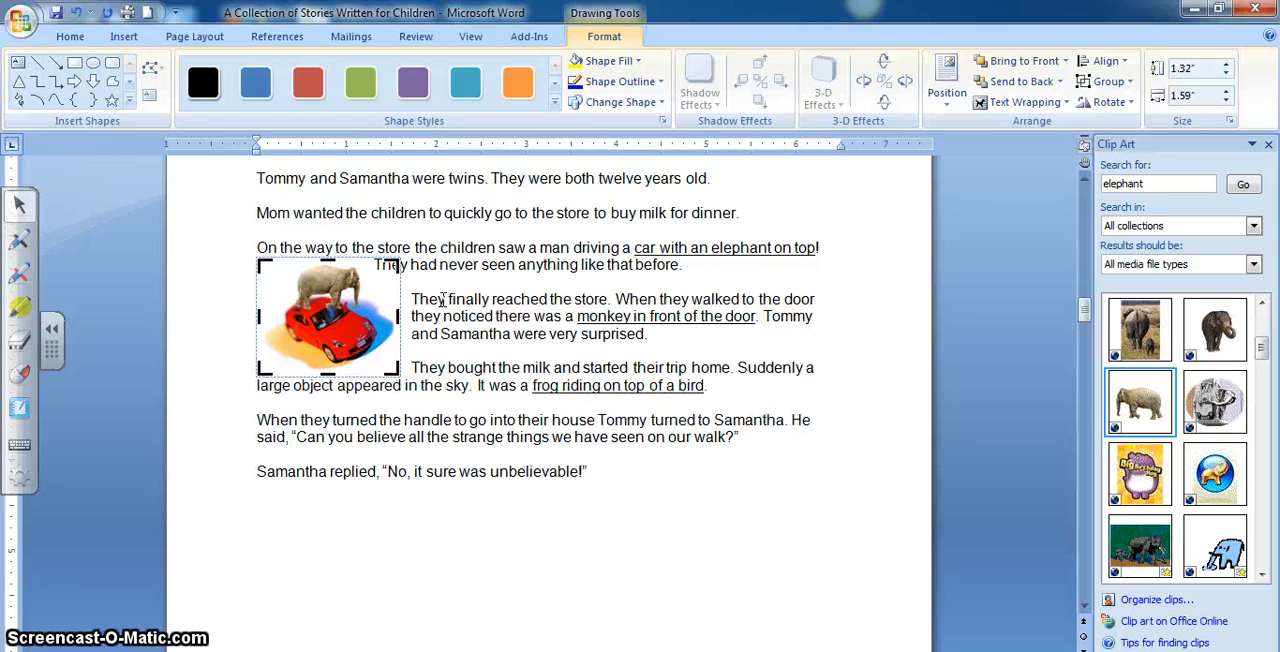
pyautogui.hotkey('ctrl', 'Up')
pyautogui.hotkey('ctrl', 'Up')
pyautogui.hotkey('ctrl', 'Up')
pyautogui.hotkey('ctrl', 'Up')
pyautogui.hotkey('ctrl', 'Up')
pyautogui.hotkey('ctrl', 'Up')
pyautogui.hotkey('ctrl', 'Up')
pyautogui.hotkey('ctrl', 'Up')
pyautogui.hotkey('ctrl', 'Up')
pyautogui.hotkey('ctrl', 'Up')
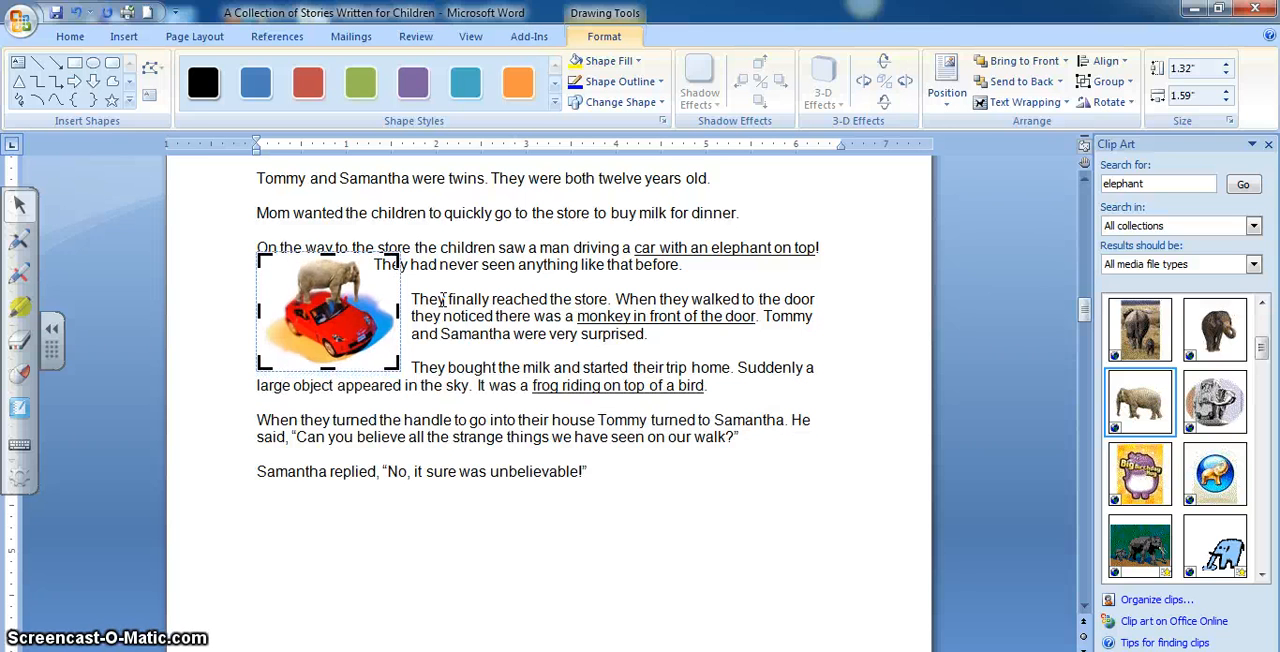
pyautogui.hotkey('ctrl', 'Up')
pyautogui.hotkey('ctrl', 'Up')
pyautogui.hotkey('ctrl', 'Up')
pyautogui.hotkey('ctrl', 'Up')
pyautogui.hotkey('ctrl', 'Up')
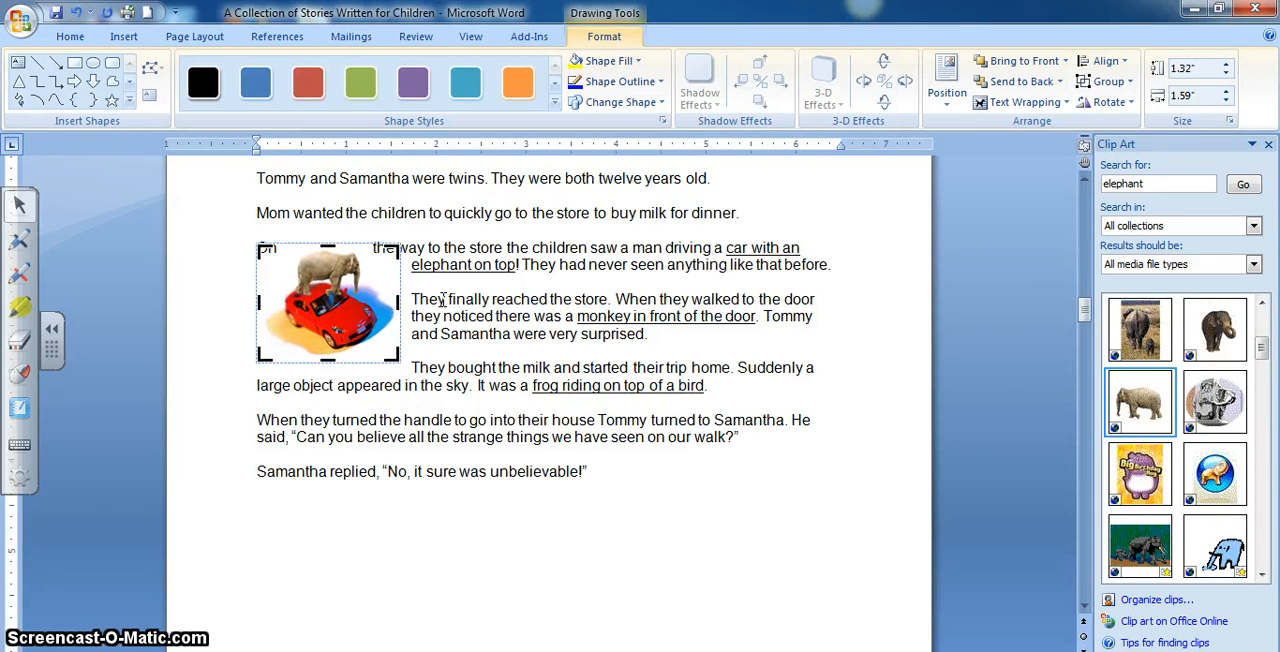
# Step: Nudge the canvas right and slightly up so it sits just after the words "On the", and deselect it
pyautogui.hotkey('ctrl', 'Right')
pyautogui.hotkey('ctrl', 'Right')
pyautogui.hotkey('ctrl', 'Right')
pyautogui.hotkey('ctrl', 'Right')
pyautogui.hotkey('ctrl', 'Right')
pyautogui.hotkey('ctrl', 'Right')
pyautogui.hotkey('ctrl', 'Right')
pyautogui.hotkey('ctrl', 'Right')
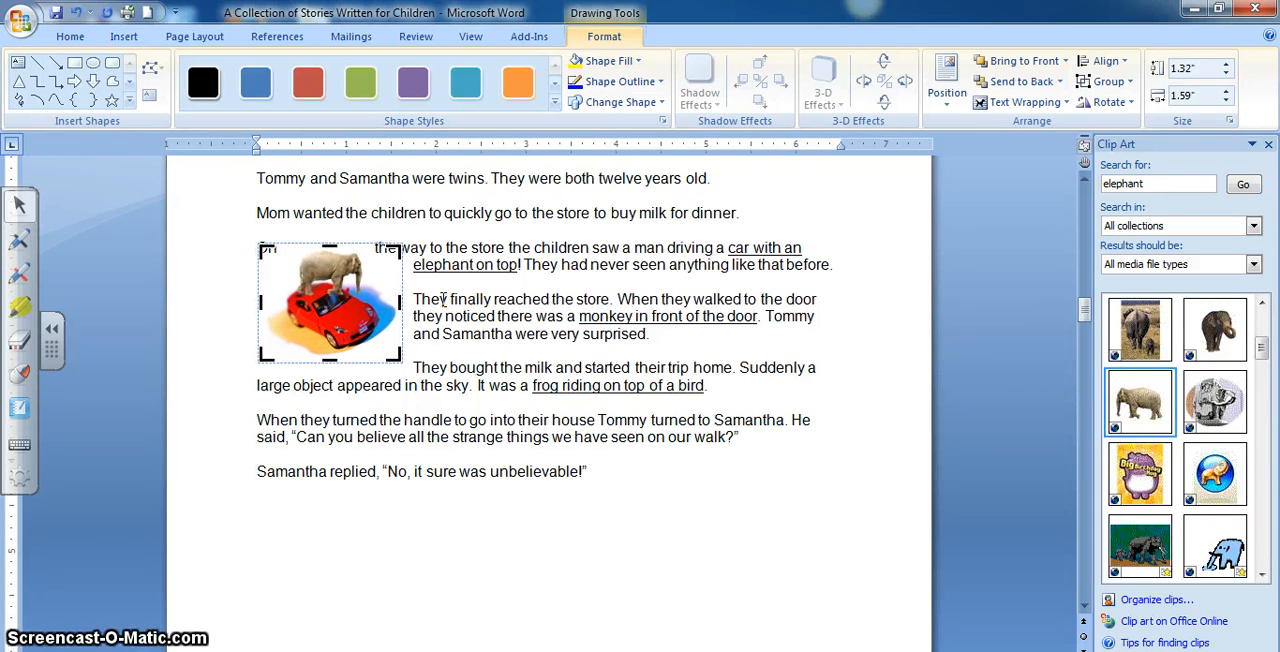
pyautogui.hotkey('ctrl', 'Right')
pyautogui.hotkey('ctrl', 'Right')
pyautogui.hotkey('ctrl', 'Right')
pyautogui.hotkey('ctrl', 'Right')
pyautogui.hotkey('ctrl', 'Right')
pyautogui.hotkey('ctrl', 'Right')
pyautogui.hotkey('ctrl', 'Right')
pyautogui.hotkey('ctrl', 'Right')
pyautogui.hotkey('ctrl', 'Right')
pyautogui.hotkey('ctrl', 'Right')
pyautogui.hotkey('ctrl', 'Right')
pyautogui.hotkey('ctrl', 'Right')
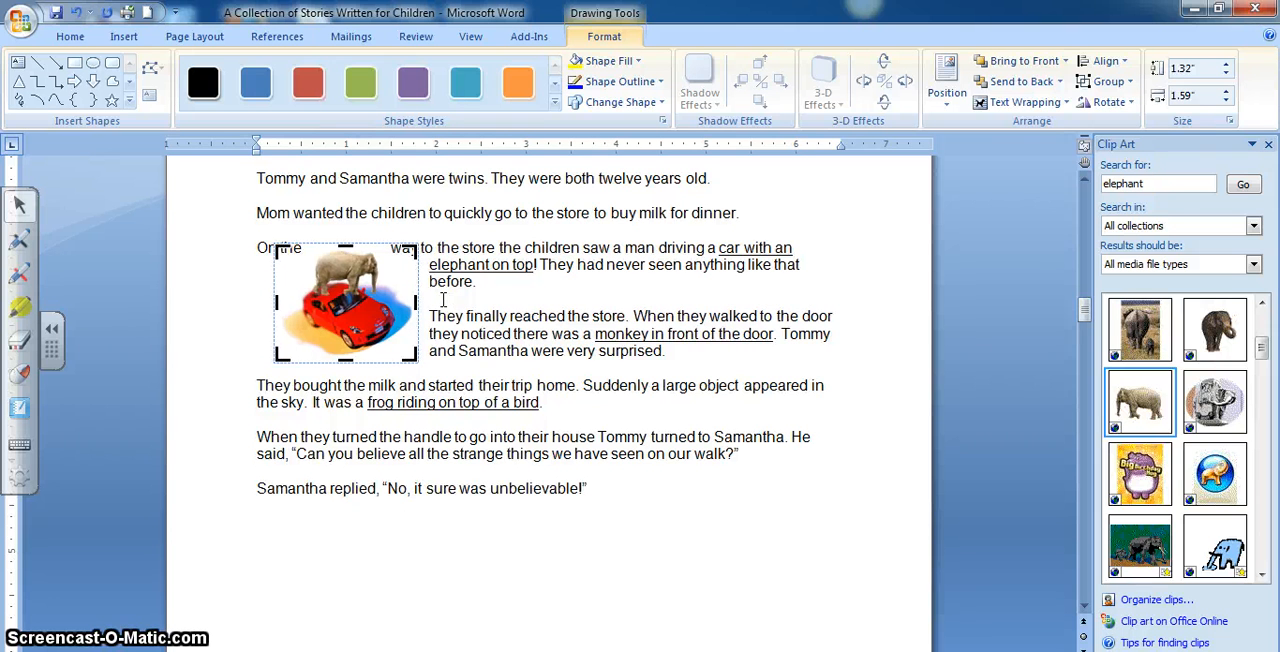
pyautogui.hotkey('ctrl', 'Right')
pyautogui.hotkey('ctrl', 'Right')
pyautogui.hotkey('ctrl', 'Right')
pyautogui.hotkey('ctrl', 'Right')
pyautogui.hotkey('ctrl', 'Right')
pyautogui.hotkey('ctrl', 'Right')
pyautogui.hotkey('ctrl', 'Right')
pyautogui.hotkey('ctrl', 'Right')
pyautogui.hotkey('ctrl', 'Right')
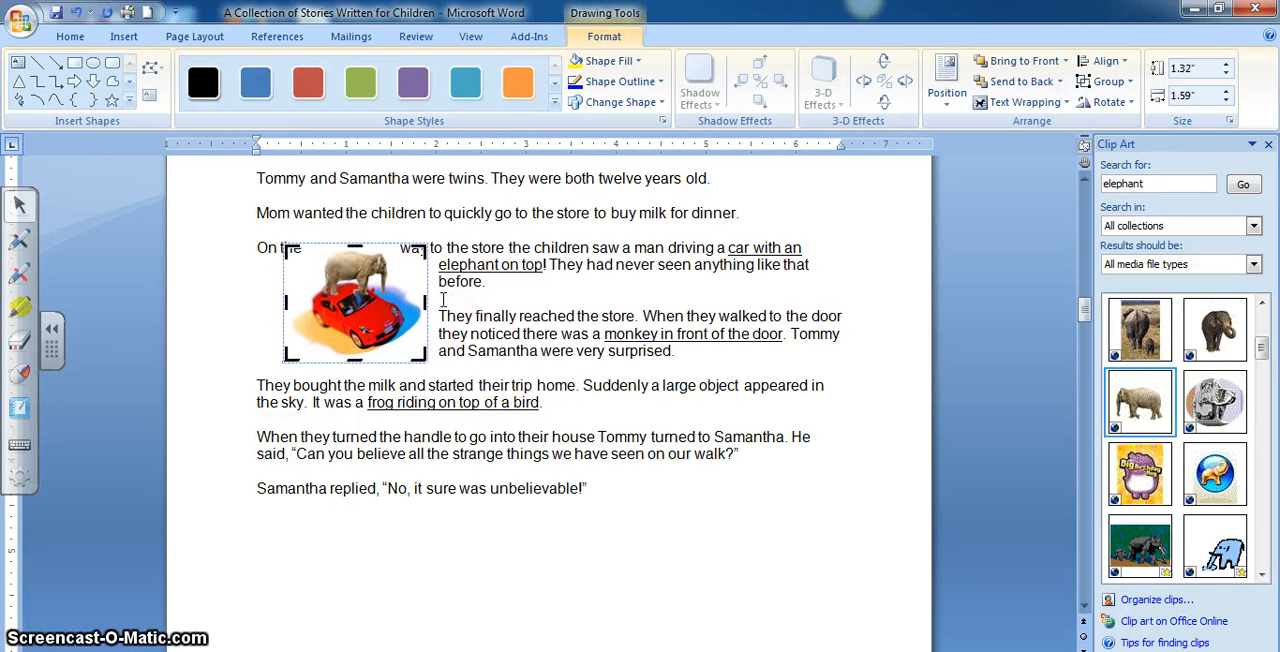
pyautogui.hotkey('ctrl', 'Up')
pyautogui.hotkey('ctrl', 'Up')
pyautogui.hotkey('ctrl', 'Up')
pyautogui.hotkey('ctrl', 'Up')
pyautogui.hotkey('ctrl', 'Up')
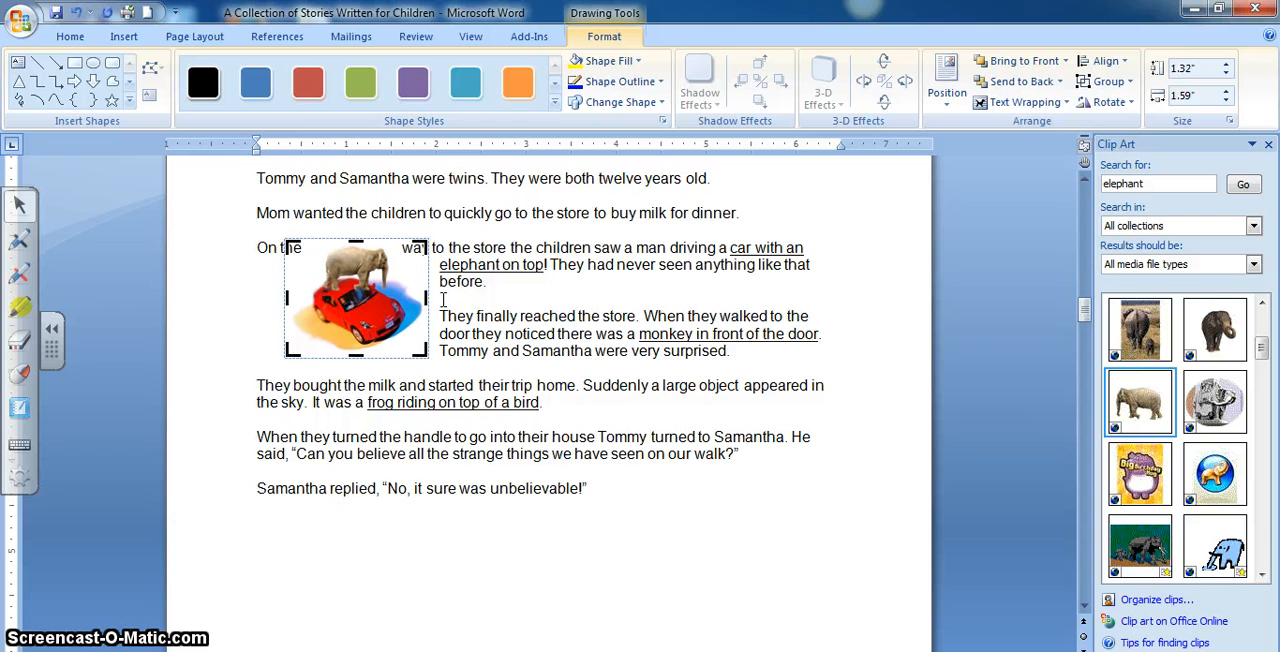
pyautogui.hotkey('ctrl', 'Up')
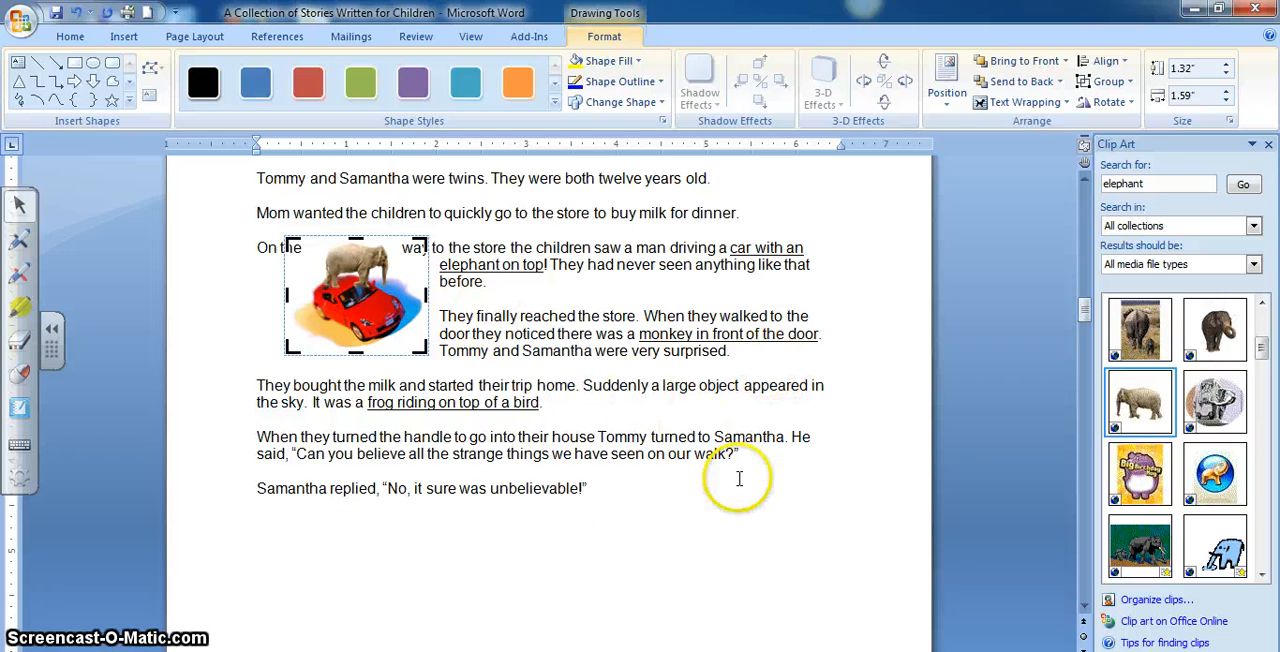
pyautogui.click(743, 537)
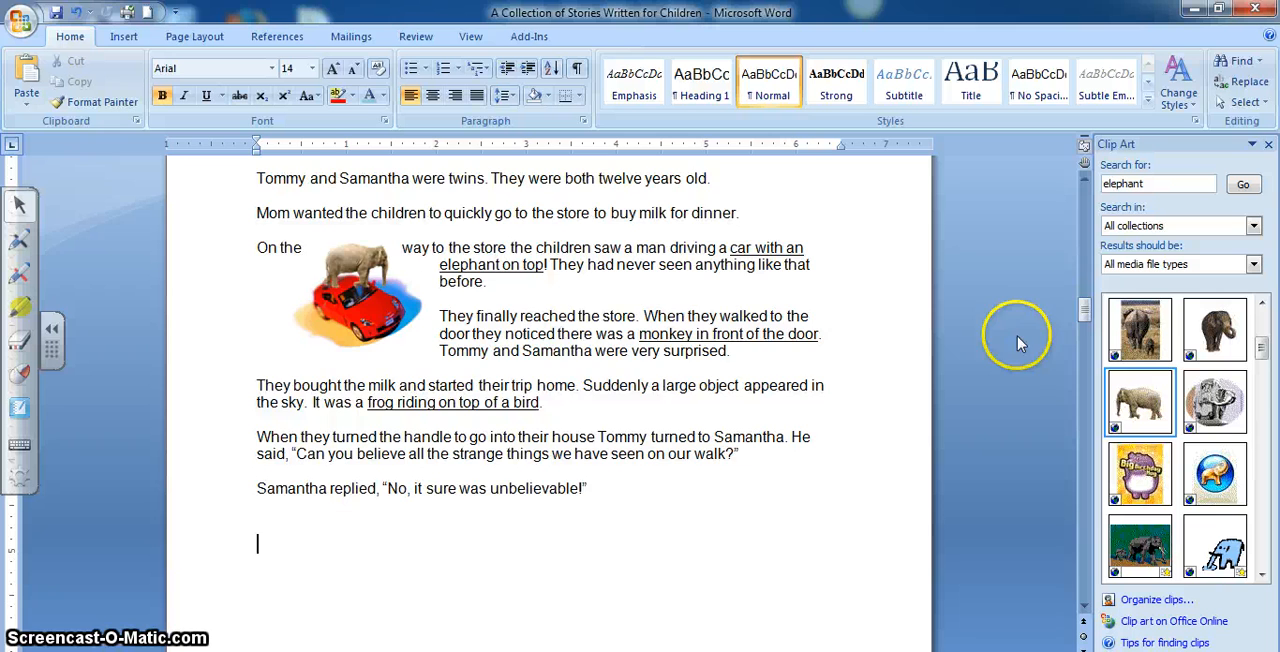
# Step: Place the insertion point after the sentence ending "monkey in front of the door."
pyautogui.moveTo(1085, 318); pyautogui.dragTo(1088, 300)
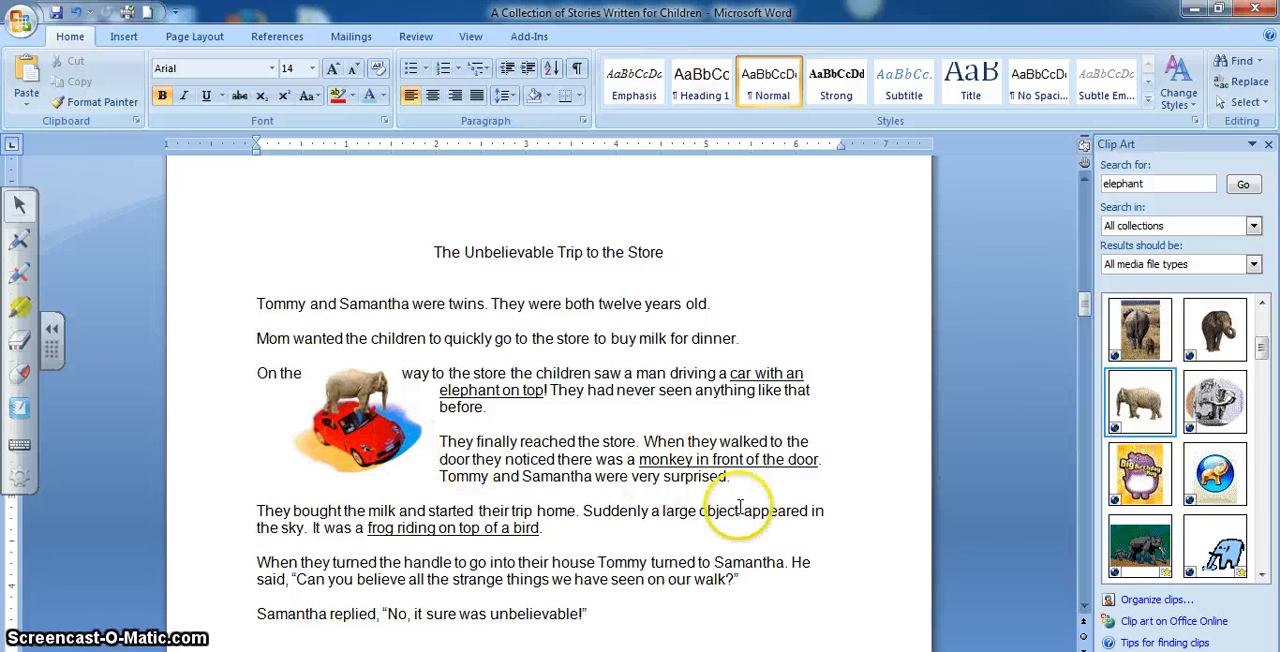
pyautogui.click(839, 465)
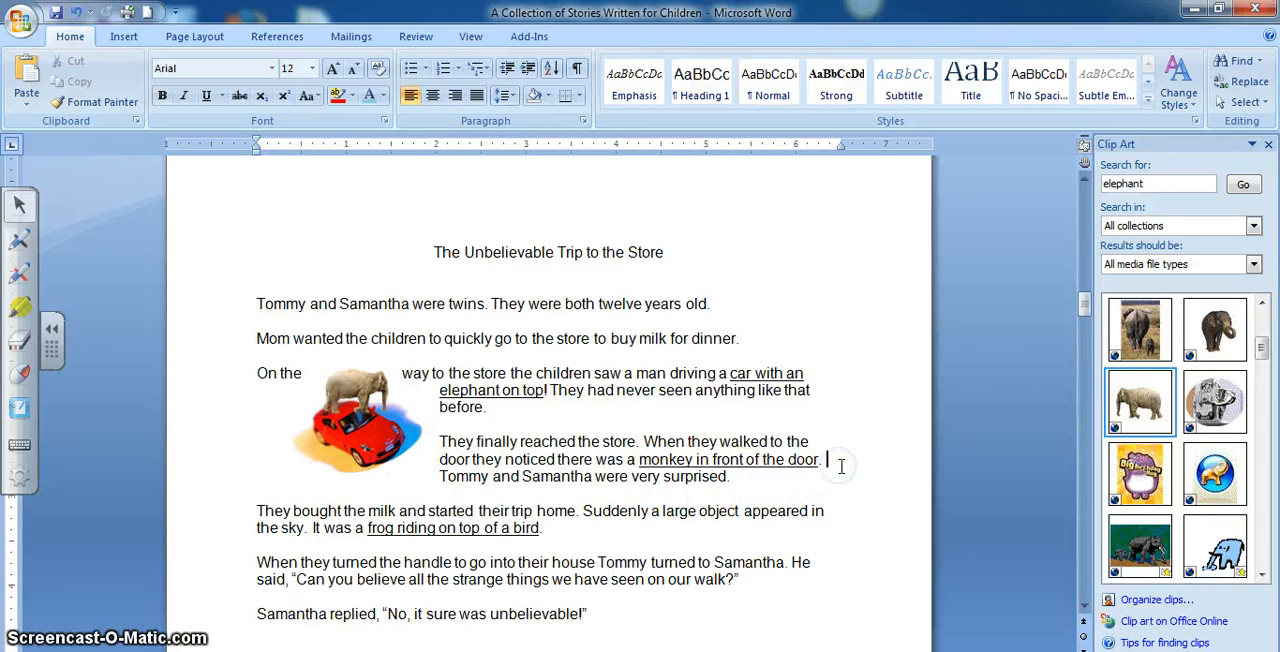